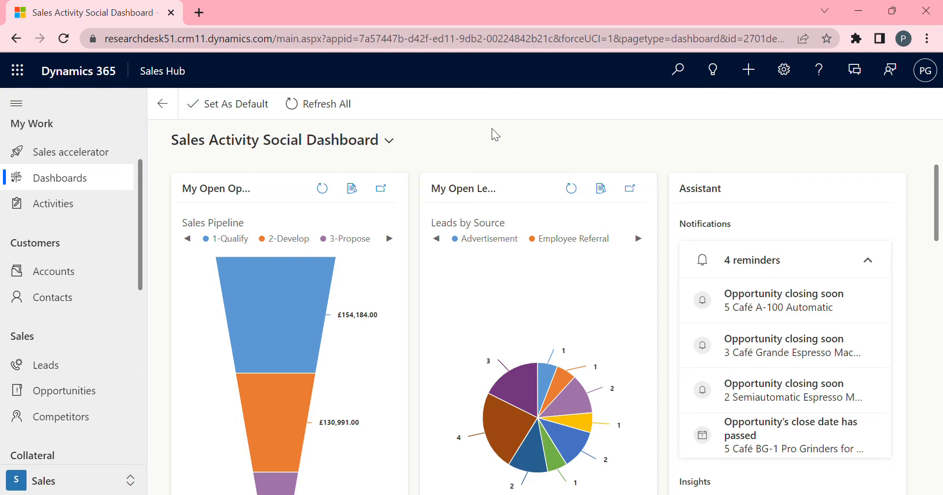
- Create a new lead with the topic "Interested in 3D Printers"
click(59, 369)
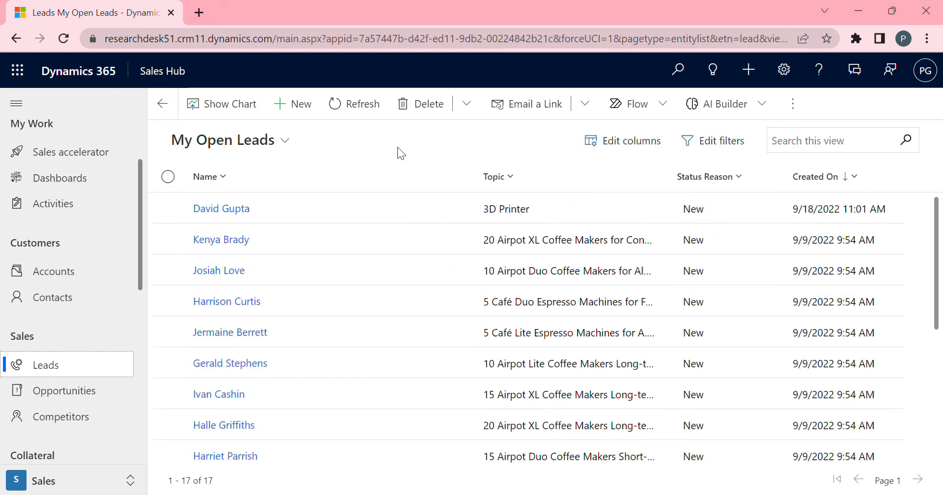
click(297, 106)
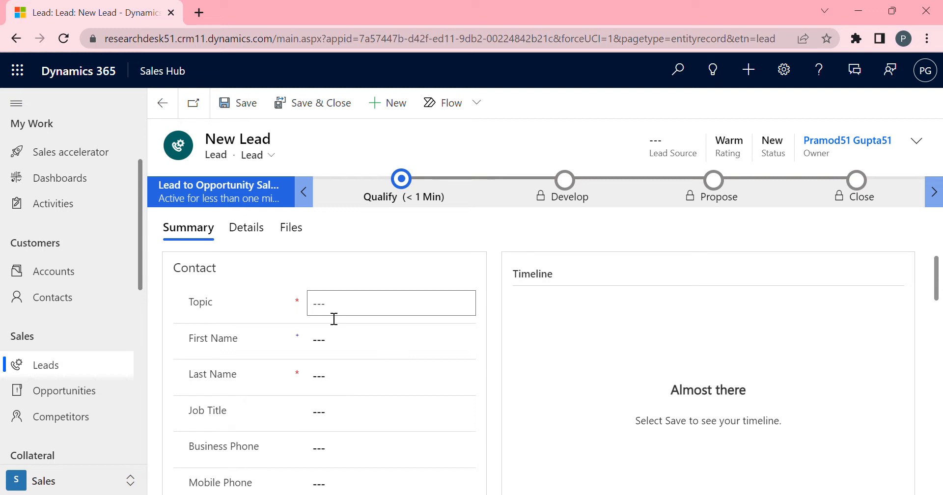
click(365, 313)
text(Interested in 3)
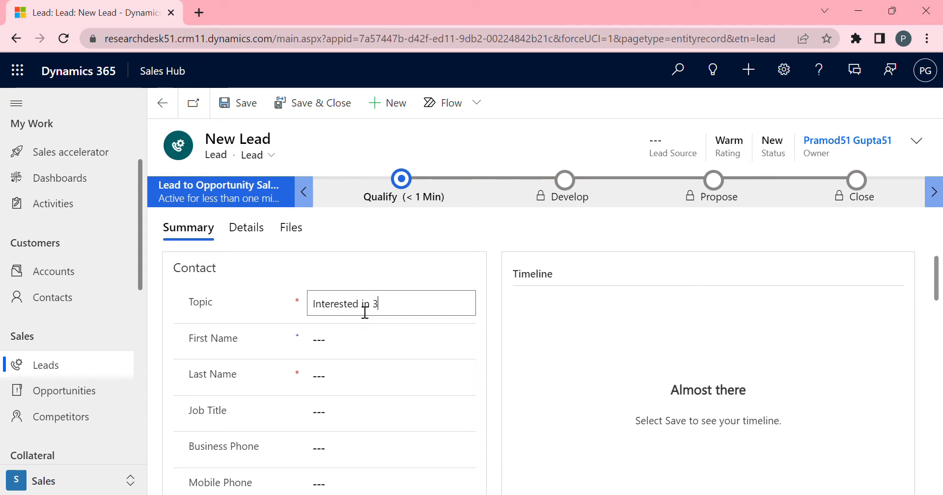
text(D Printers)
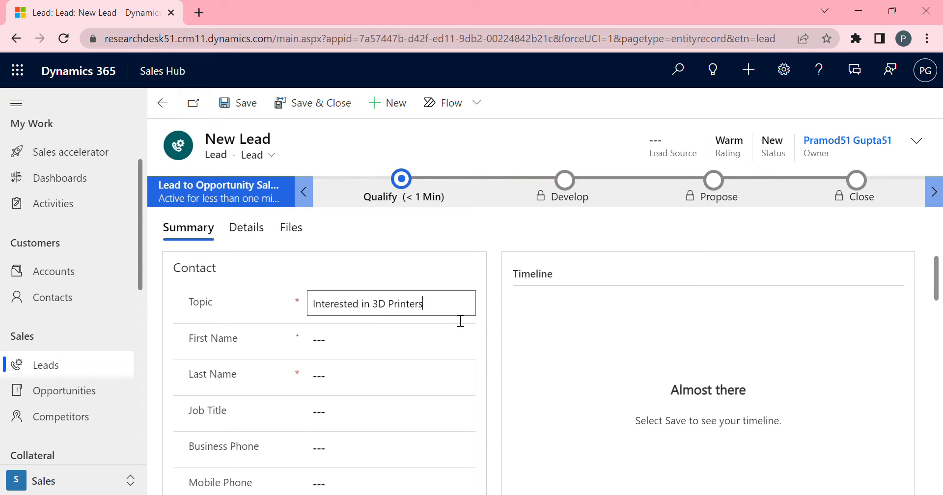
- Enter the lead's first name and last name in the Contact section
click(385, 346)
text(Da)
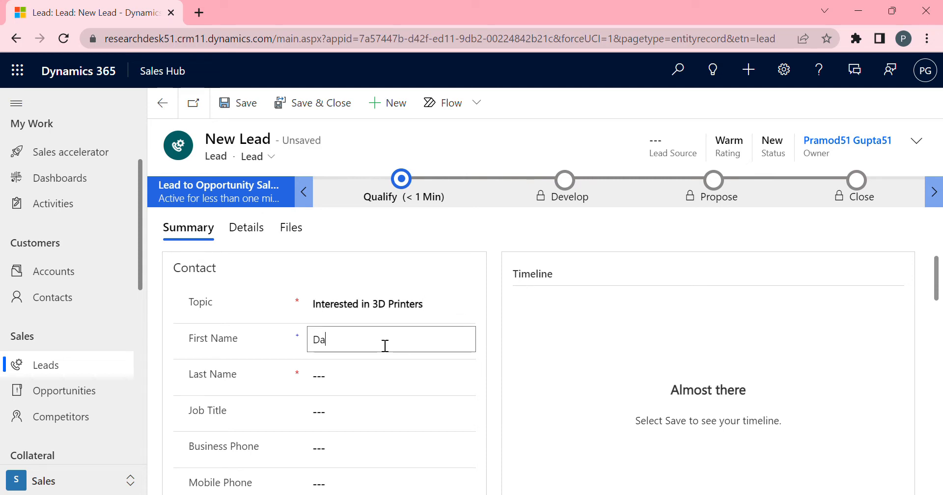
text(vid)
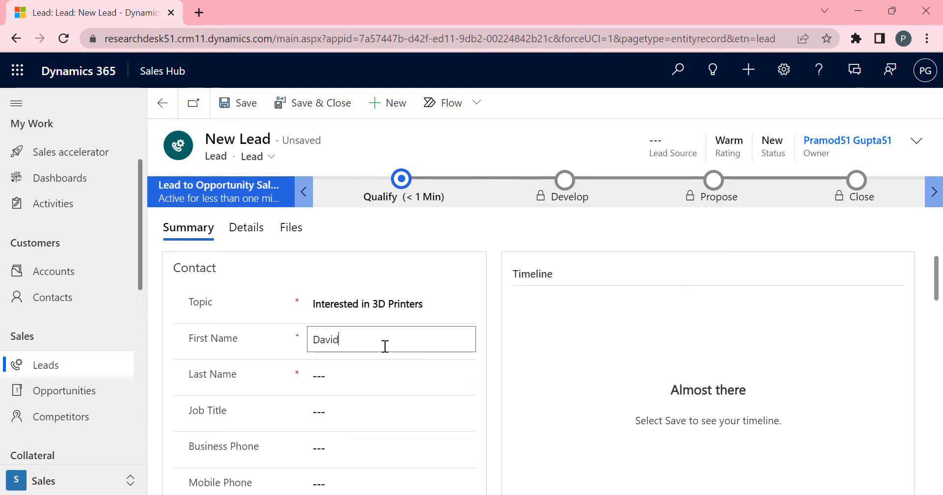
click(362, 385)
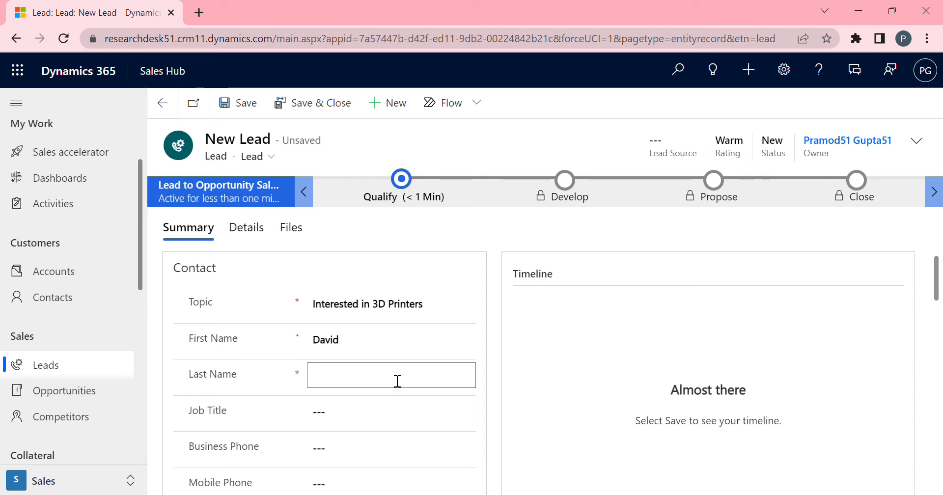
text(Demo)
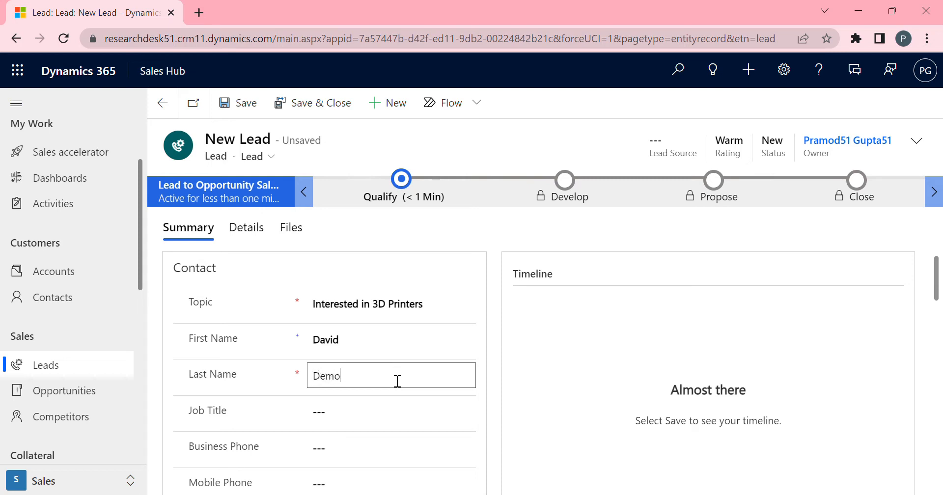
click(514, 363)
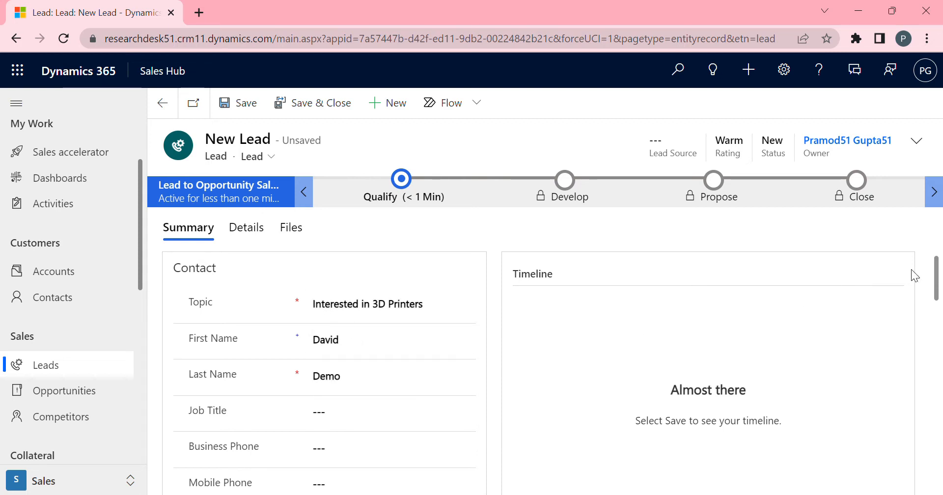
- Set the lead's job title to Supervisor
mouse_move(937, 283)
mouse_down()
mouse_move(939, 446)
mouse_move(940, 275)
mouse_move(934, 298)
mouse_up()
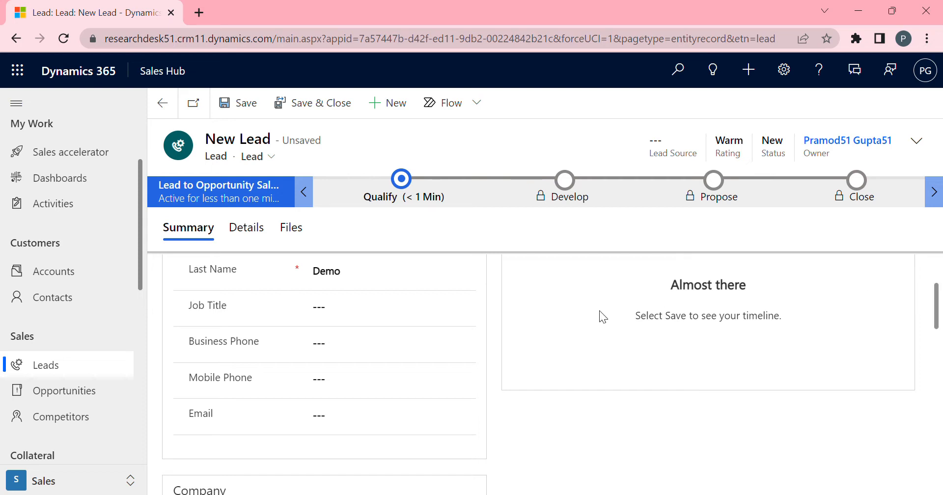
click(376, 317)
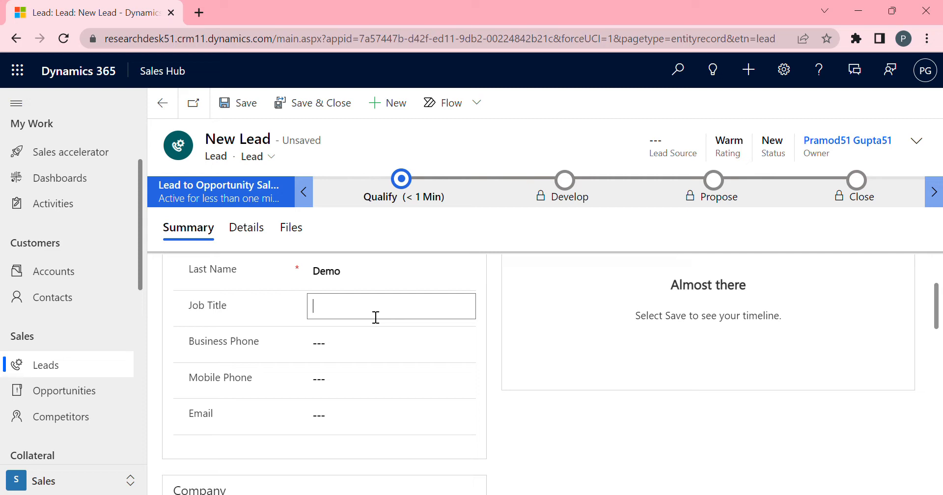
text(Supervisior)
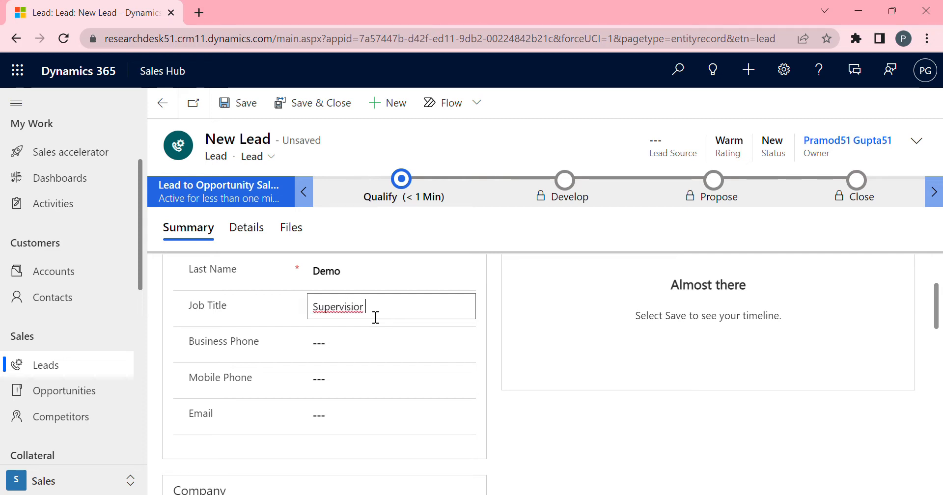
double_click(341, 309)
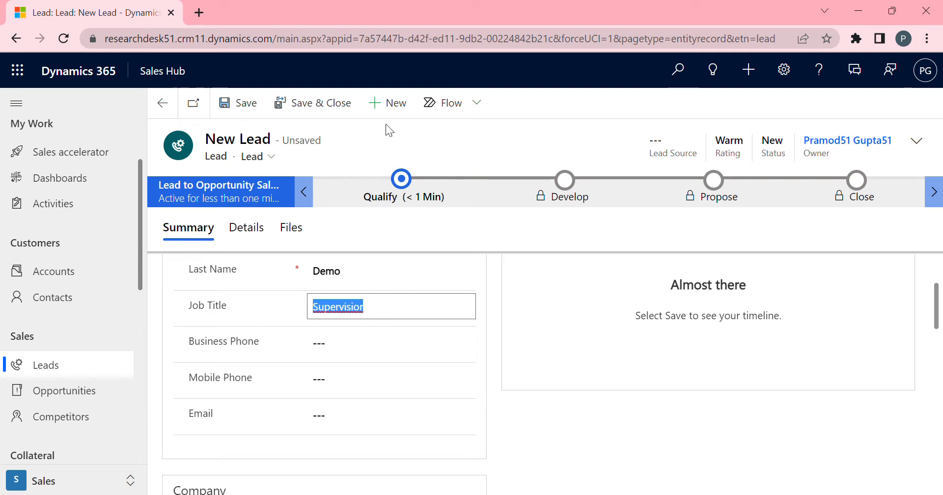
text(Supervisor)
- Fill in the lead's business phone and mobile phone numbers
click(366, 353)
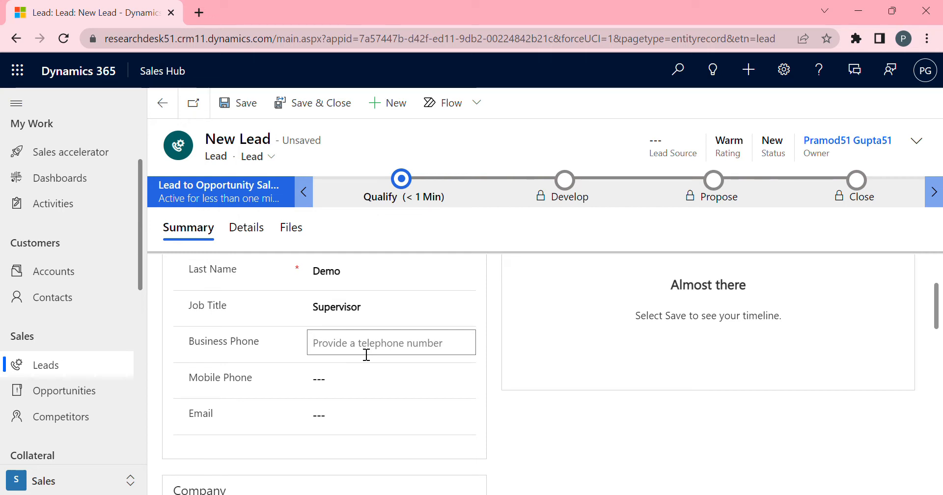
text(999)
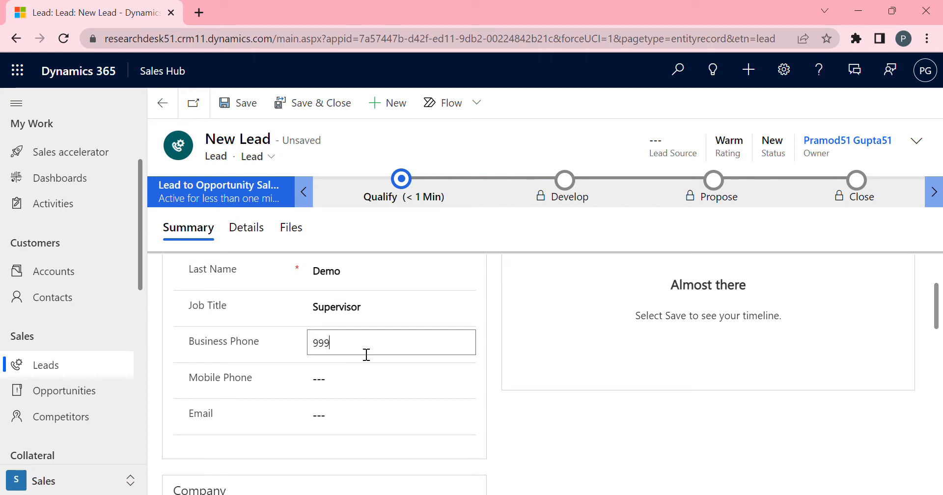
text(9999999)
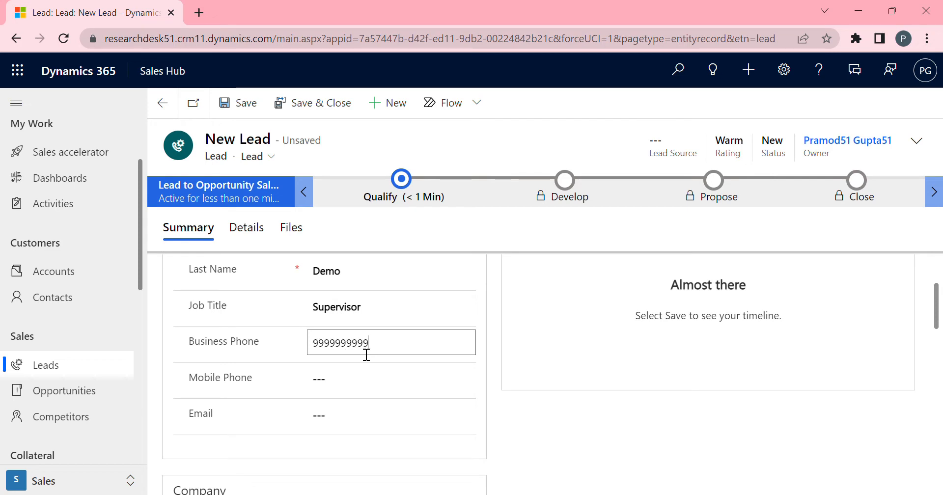
key(Tab)
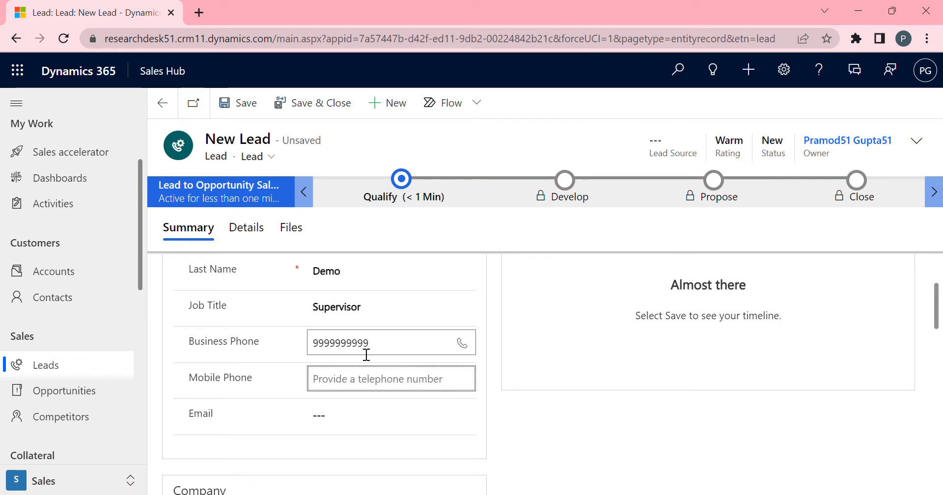
text(999999999)
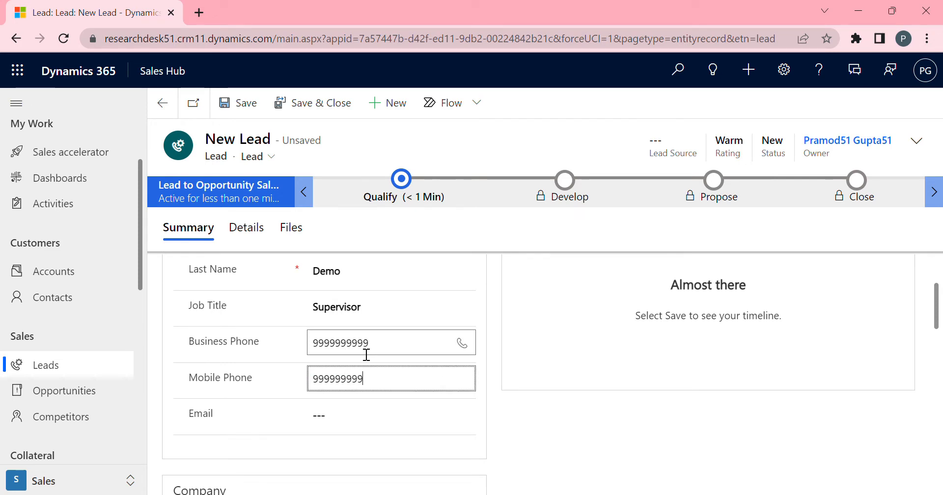
text(9)
- Fill in the lead's e-mail address
key(Tab)
text(t)
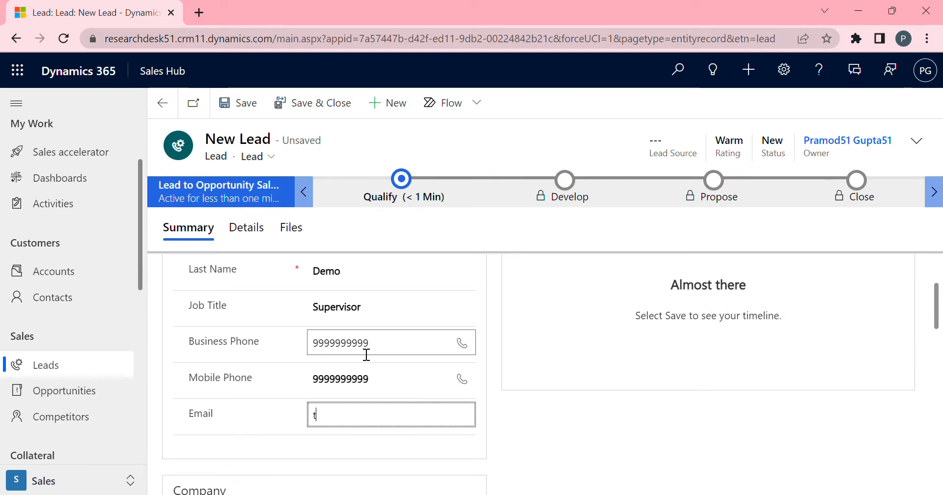
text(est@)
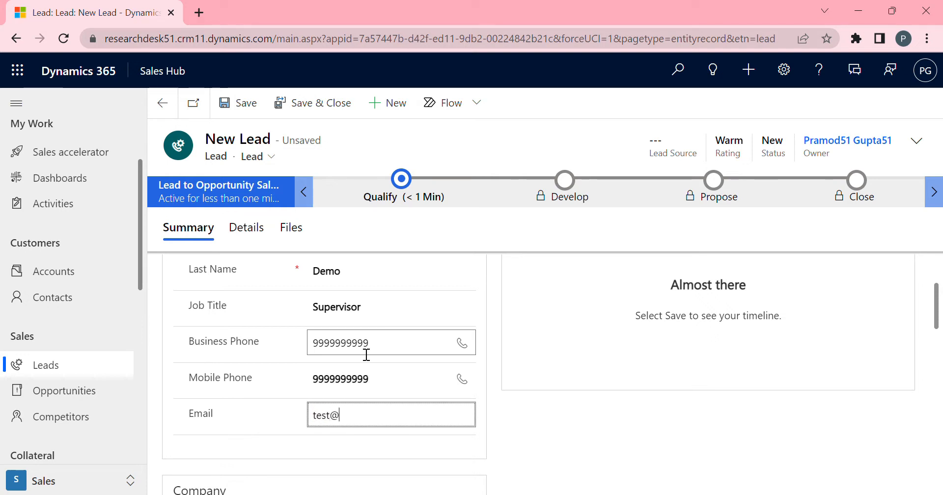
text(mybusines)
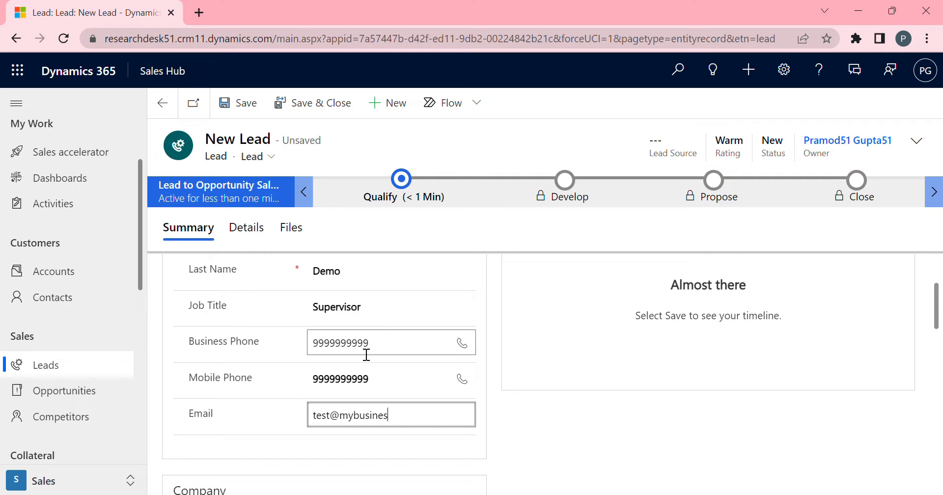
text(s.com)
key(Tab)
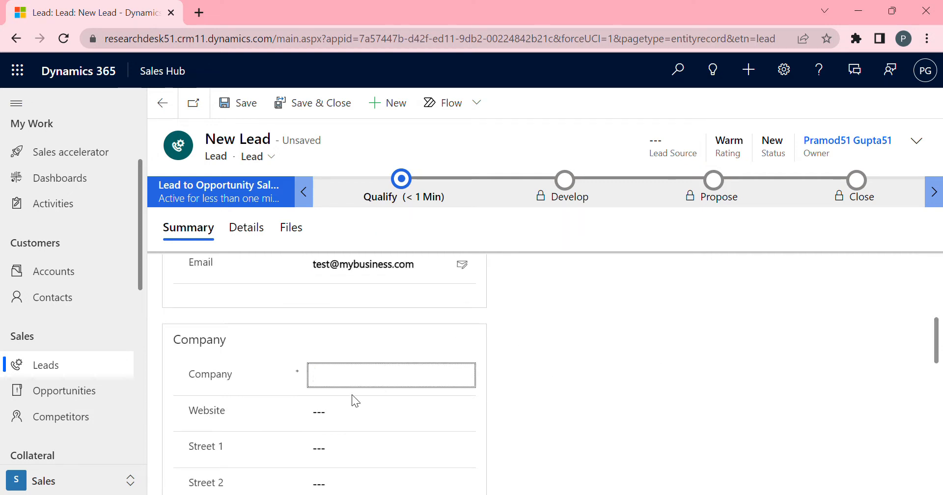
- Set the lead's company name to "XYZ industries ltd"
click(390, 381)
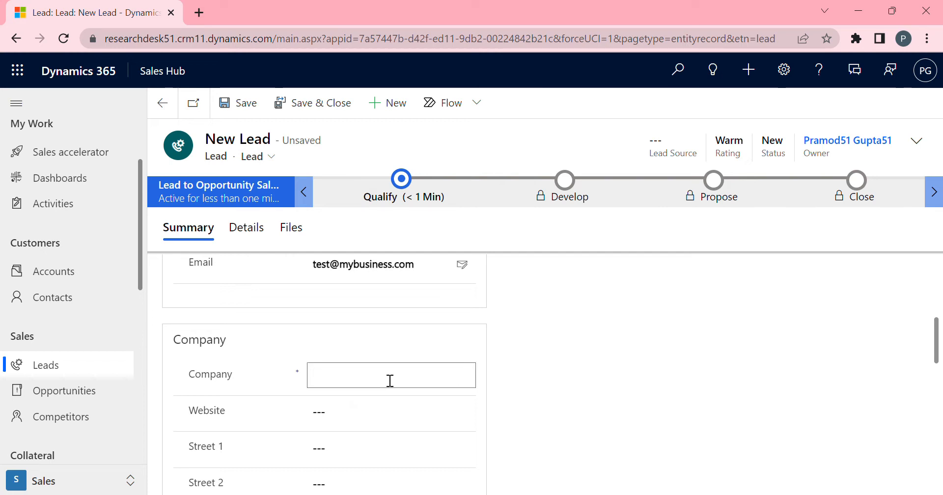
text(XYZ indu)
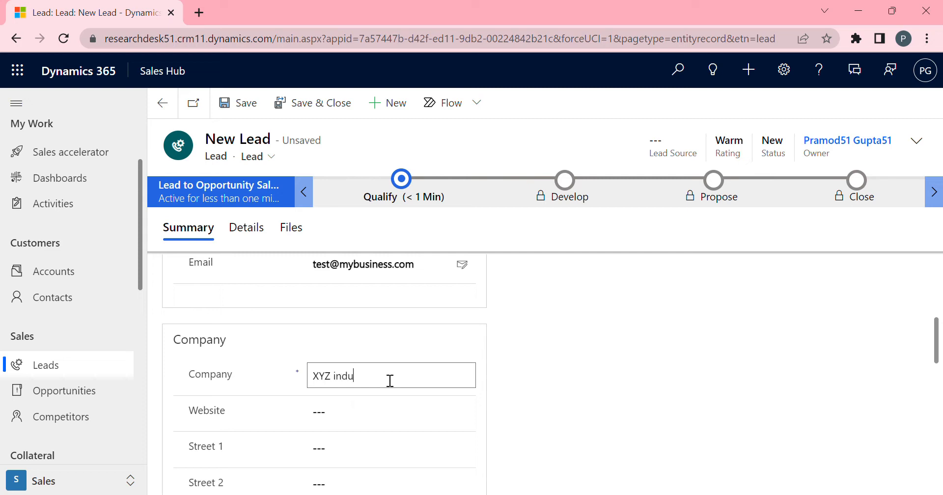
text(sties ltd)
double_click(363, 379)
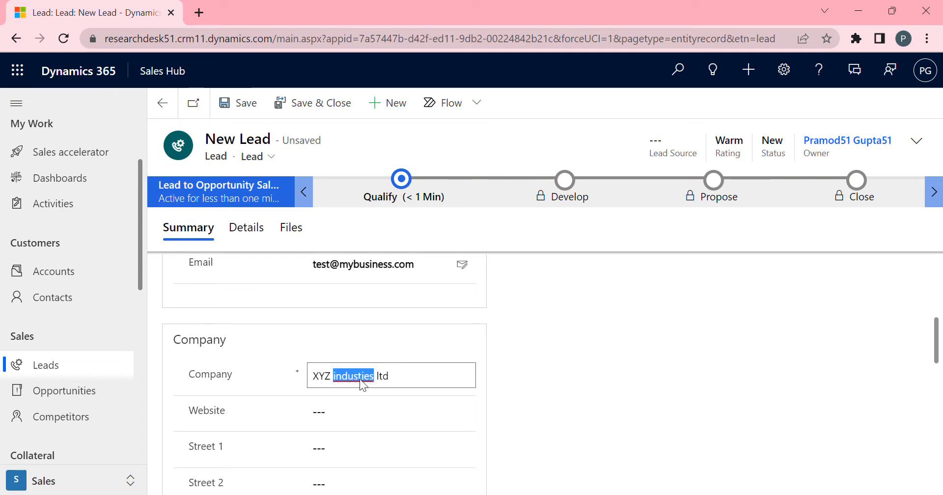
text(industries)
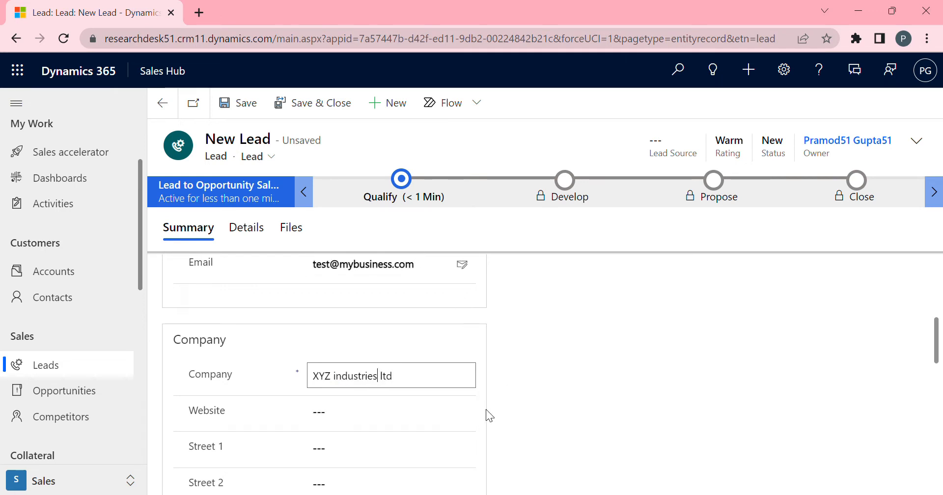
- Set the company's city to Delhi and its country/region to India
drag(936, 361, 937, 392)
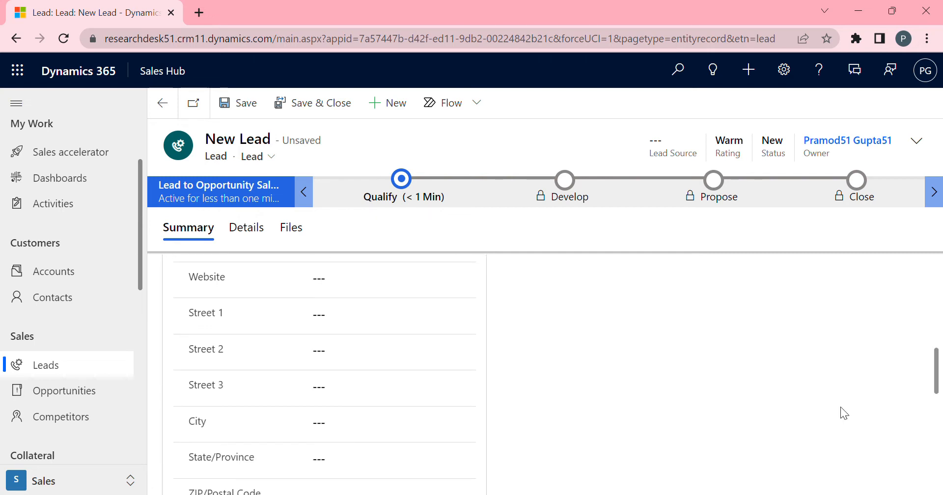
click(374, 432)
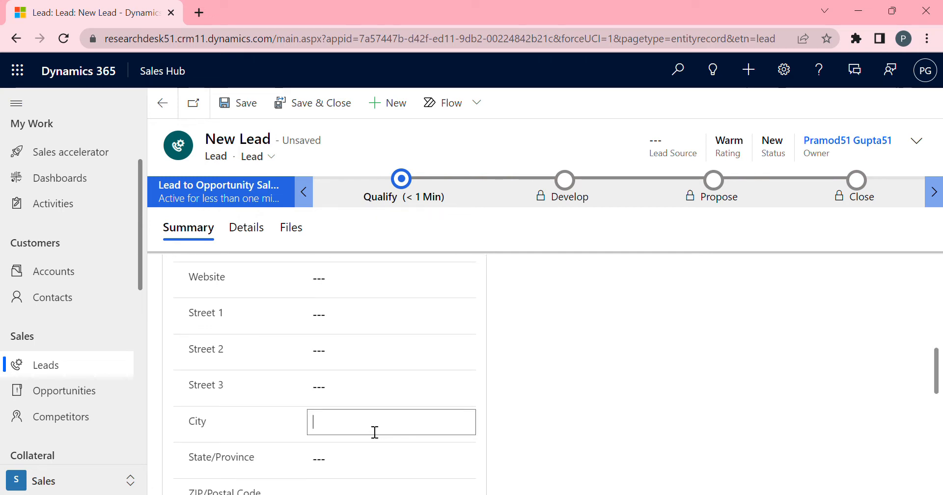
text(Delhi)
drag(936, 387, 936, 416)
click(395, 407)
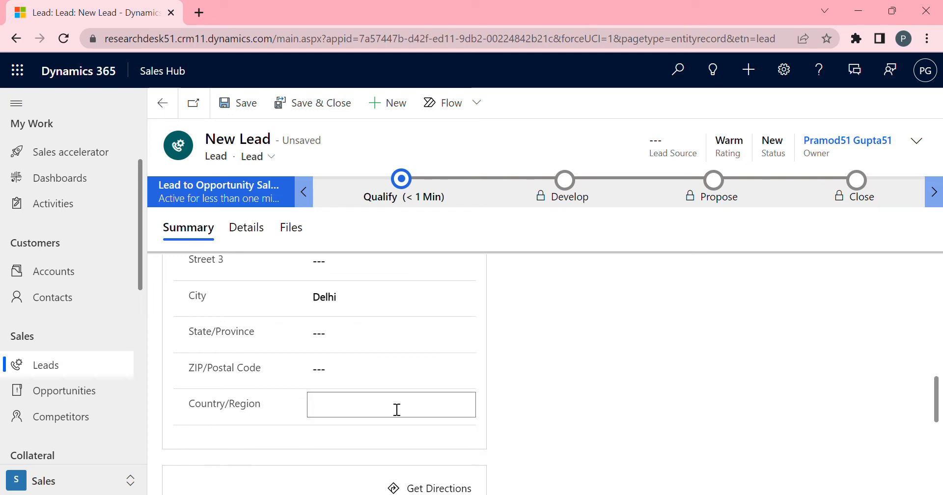
text(India)
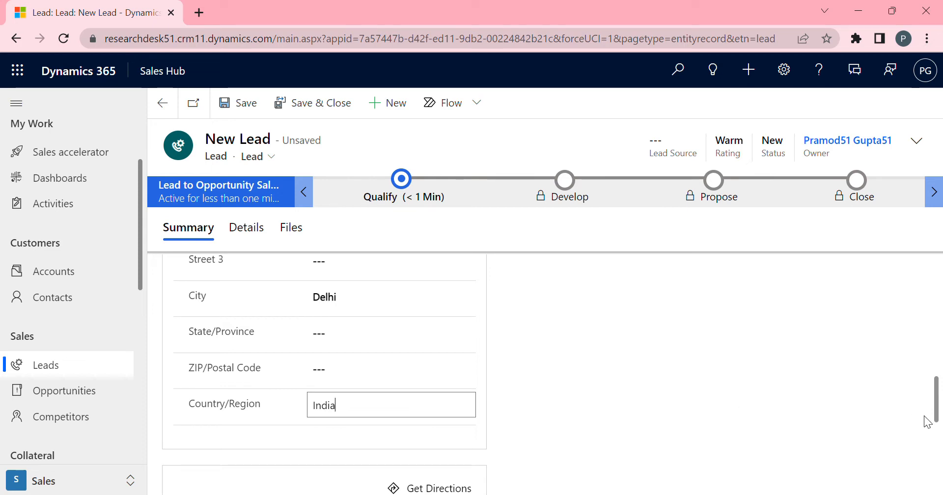
- Save the new lead record and keep it open
drag(938, 344, 941, 244)
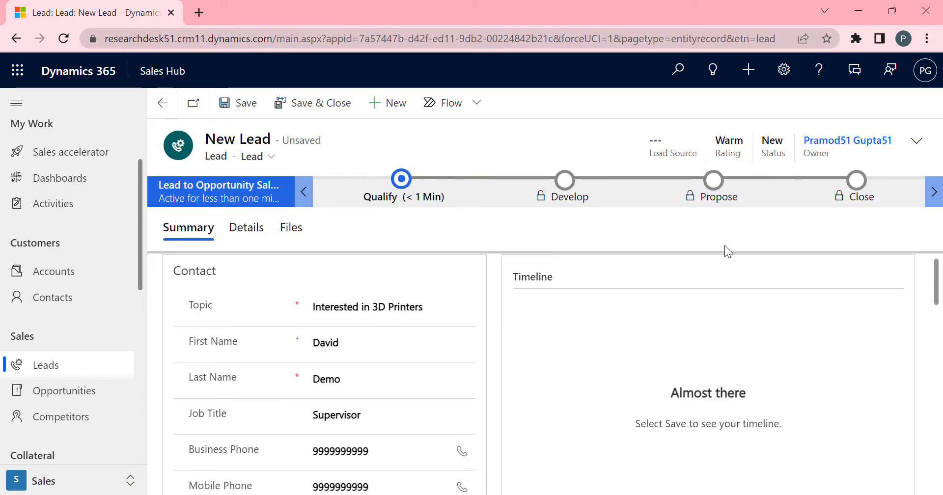
click(245, 103)
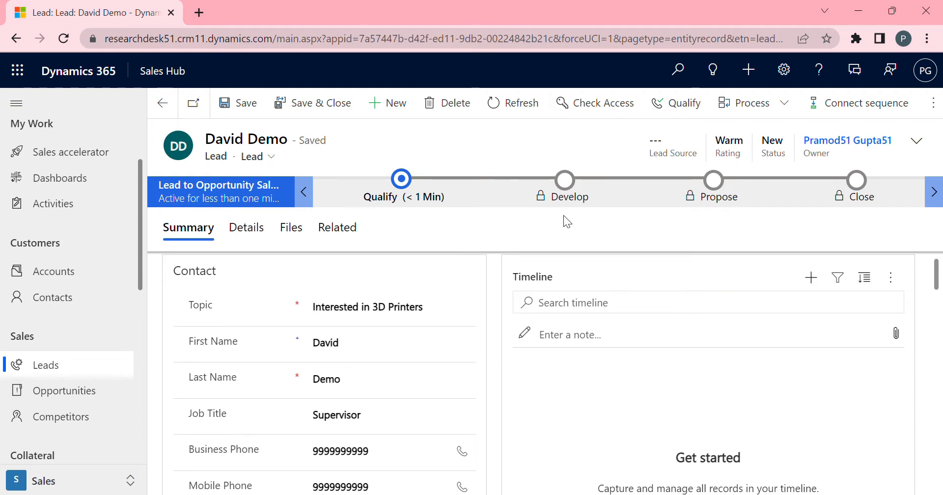
- Open the Qualify stage of the lead's business process and examine its fields from Existing Contact to Capture Summary
mouse_move(935, 275)
mouse_down()
mouse_move(936, 377)
mouse_move(935, 274)
mouse_up()
drag(934, 279, 941, 240)
click(401, 182)
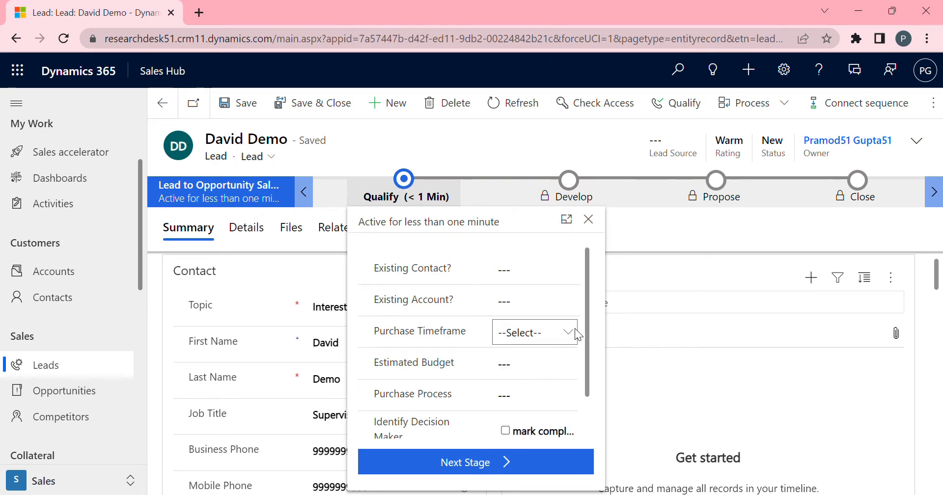
drag(586, 323, 586, 384)
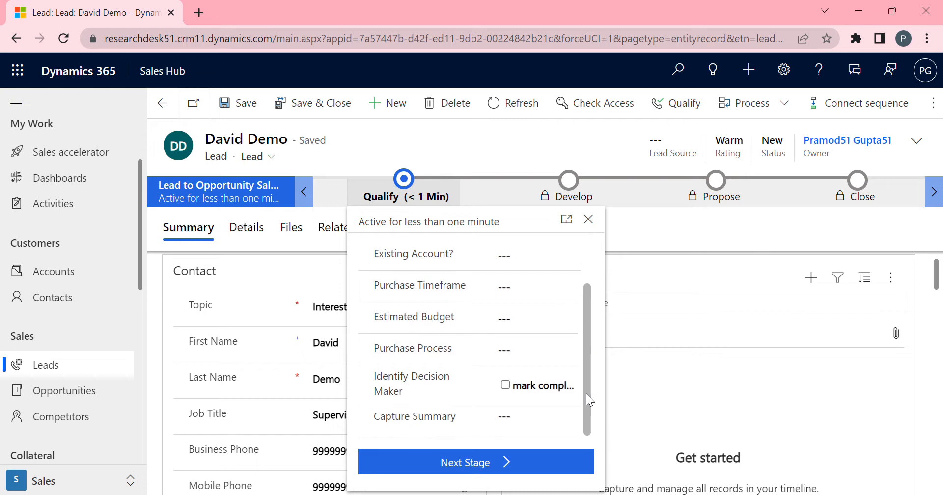
drag(587, 394, 596, 275)
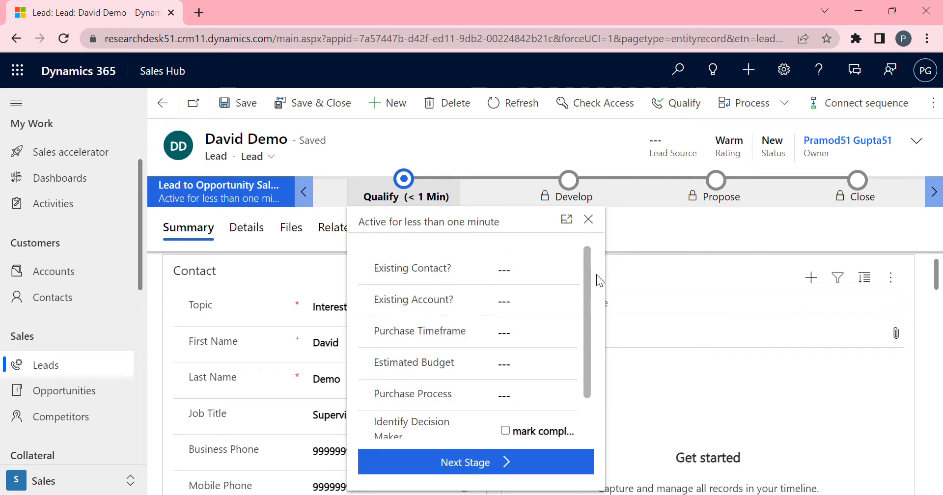
- Set the lead's Purchase Timeframe to Immediate and its Estimated Budget to £3,000 in the Qualify stage
mouse_move(585, 279)
mouse_down()
mouse_move(584, 369)
mouse_move(593, 290)
mouse_up()
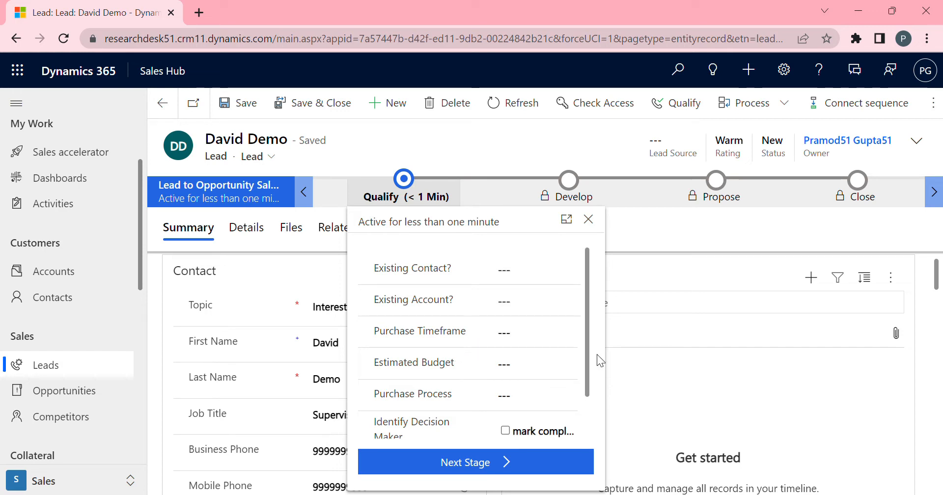
drag(587, 355, 584, 405)
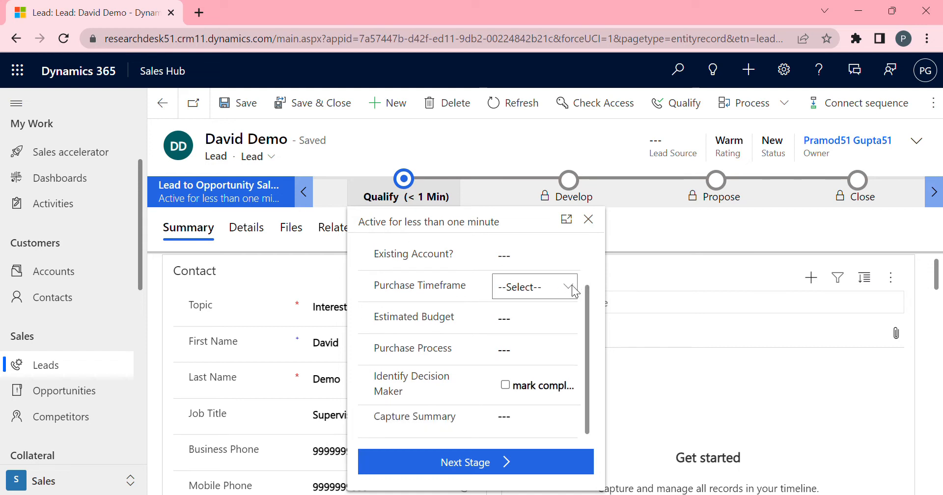
click(569, 291)
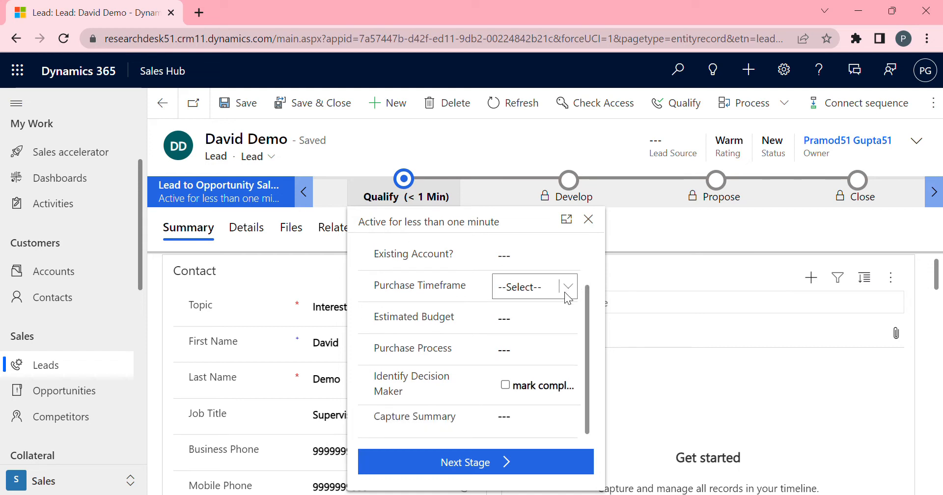
click(549, 316)
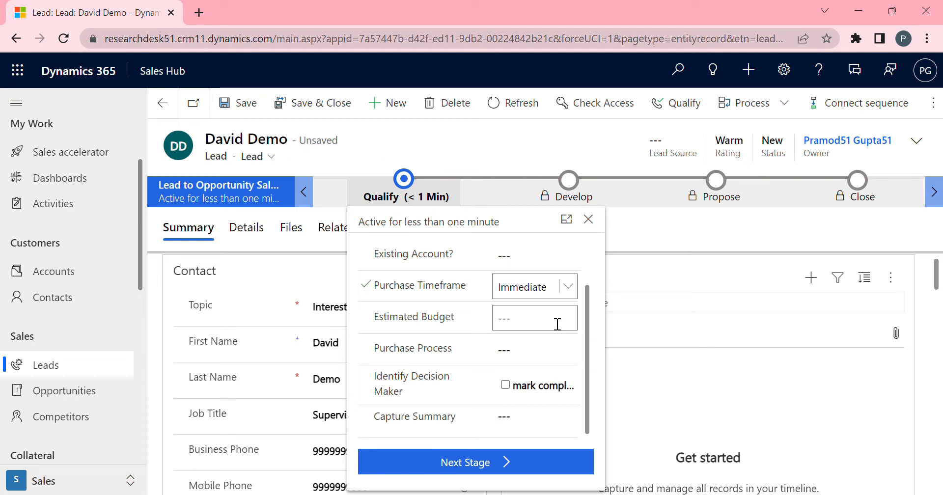
click(556, 330)
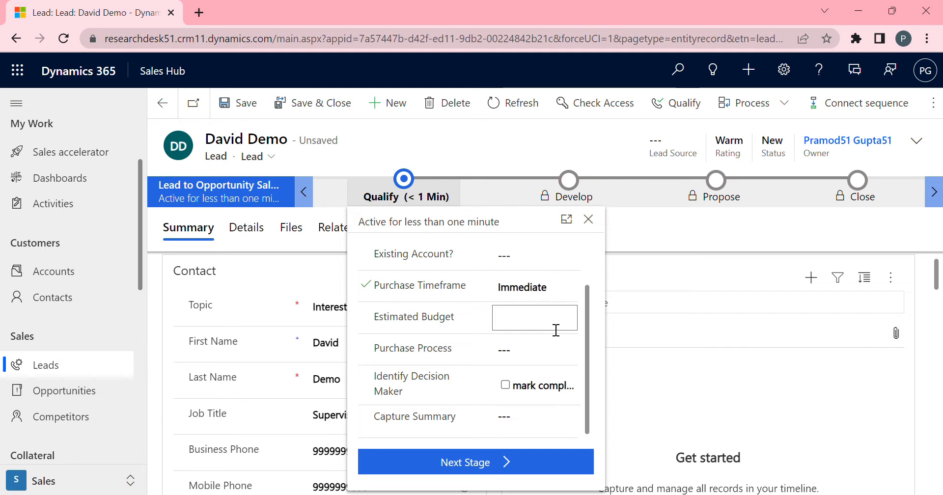
text(3000)
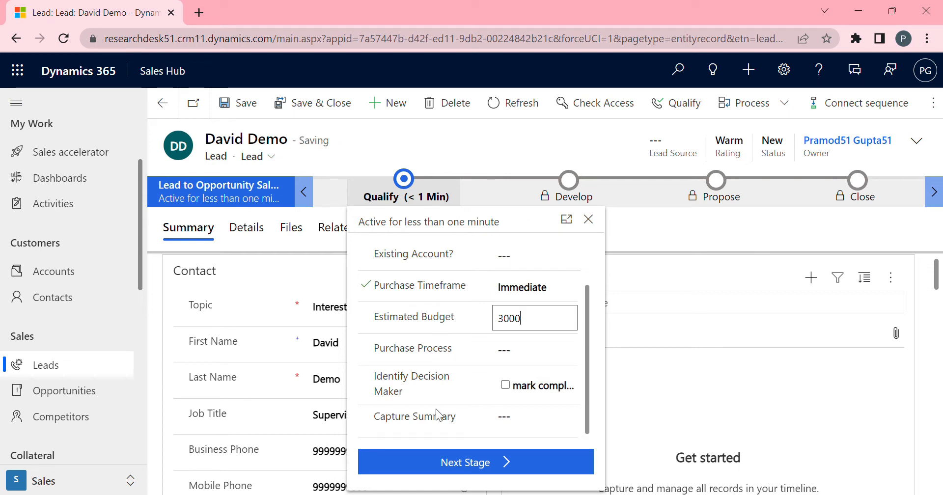
- Close the opportunity selection for the next stage and qualify the lead to turn it into an opportunity
click(454, 465)
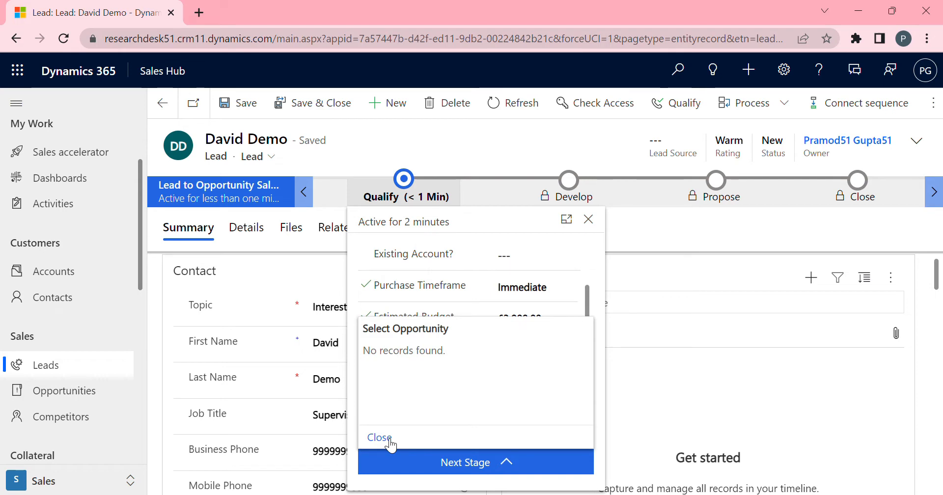
click(380, 437)
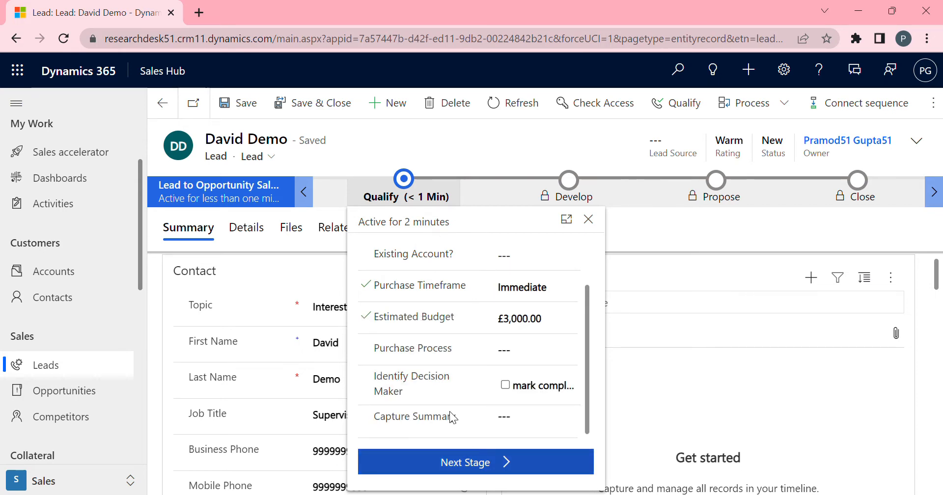
click(686, 107)
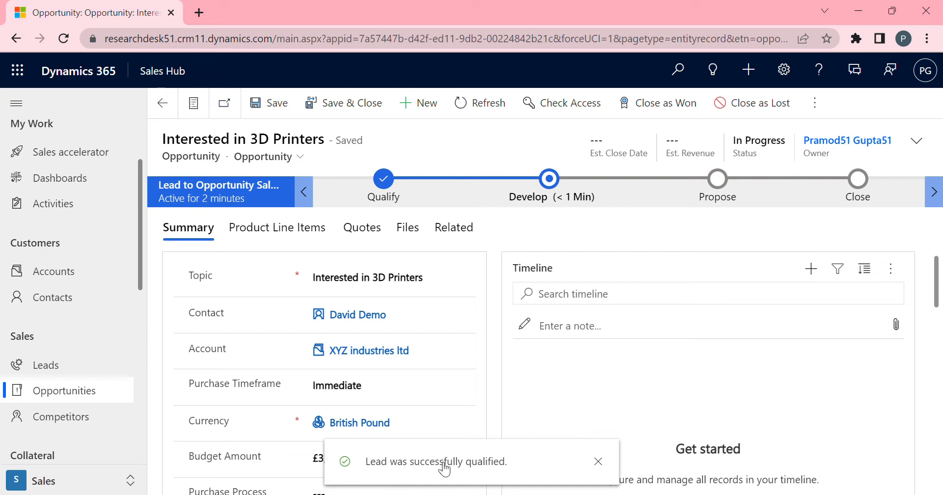
click(598, 463)
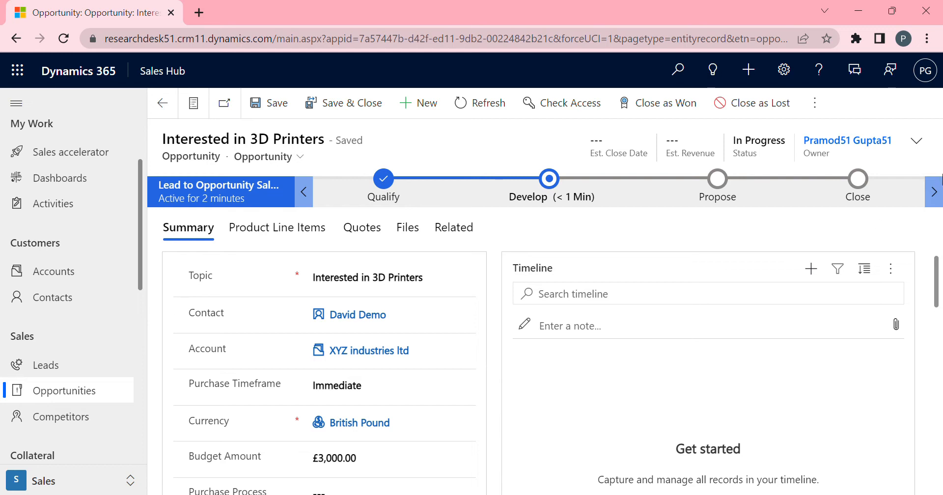
- Add the existing competitor Adventure Works to the opportunity's Competitors list
drag(938, 277, 939, 479)
drag(936, 447, 937, 465)
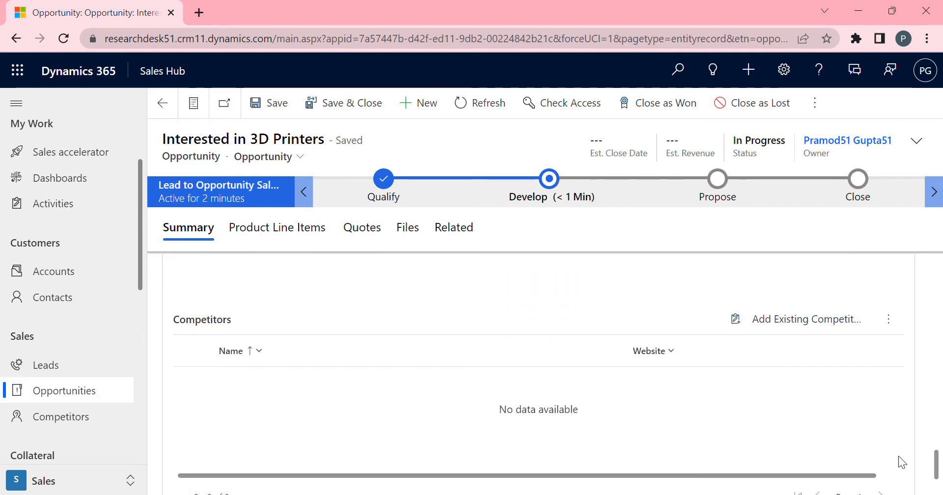
click(836, 329)
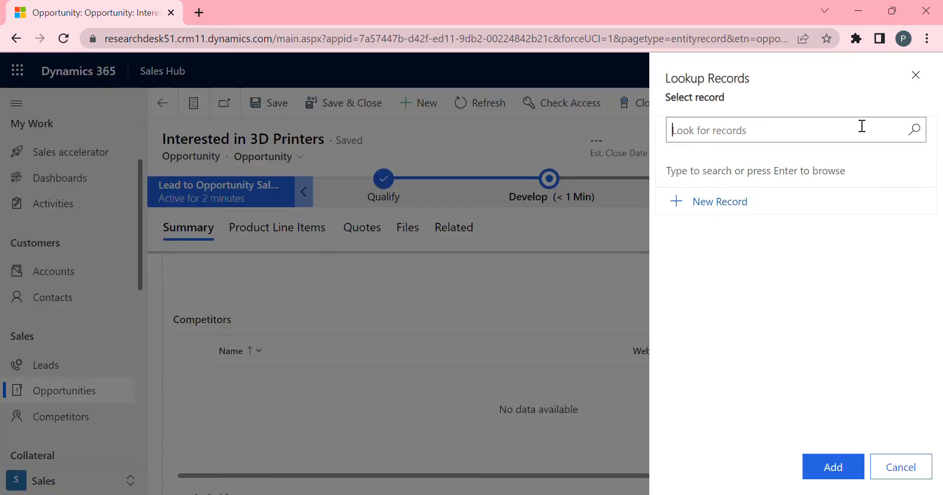
click(916, 137)
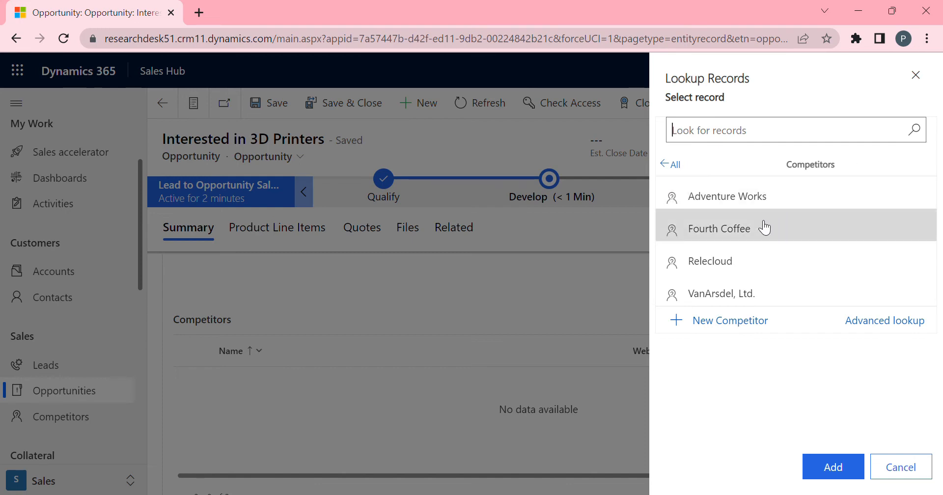
click(780, 197)
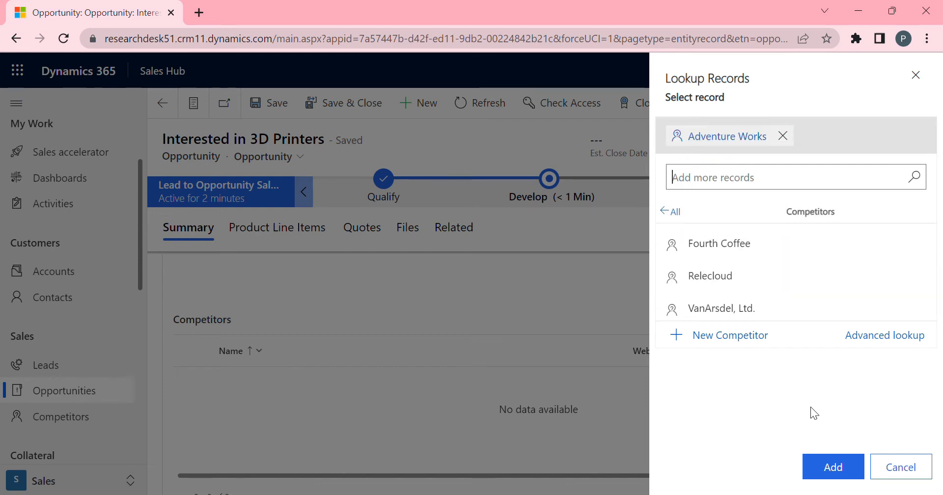
click(827, 468)
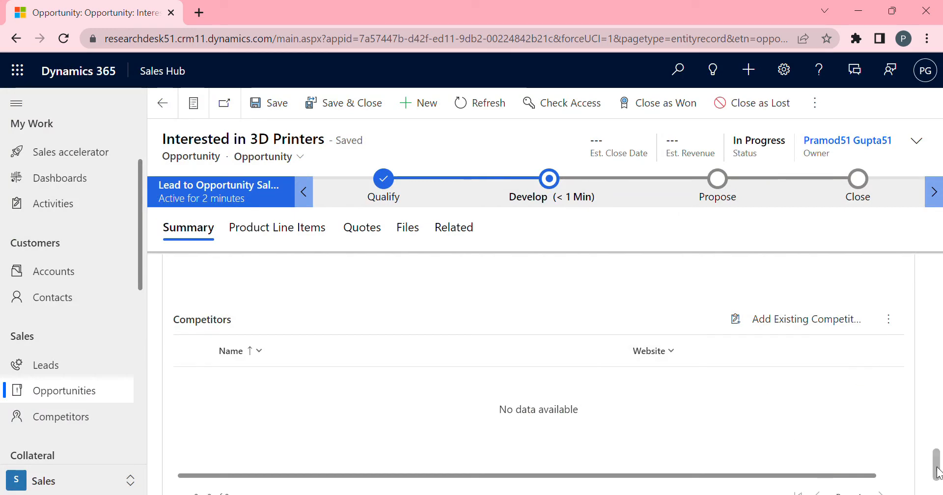
- Review the opportunity's stakeholders and open the product selection for its product line items
drag(935, 466, 937, 408)
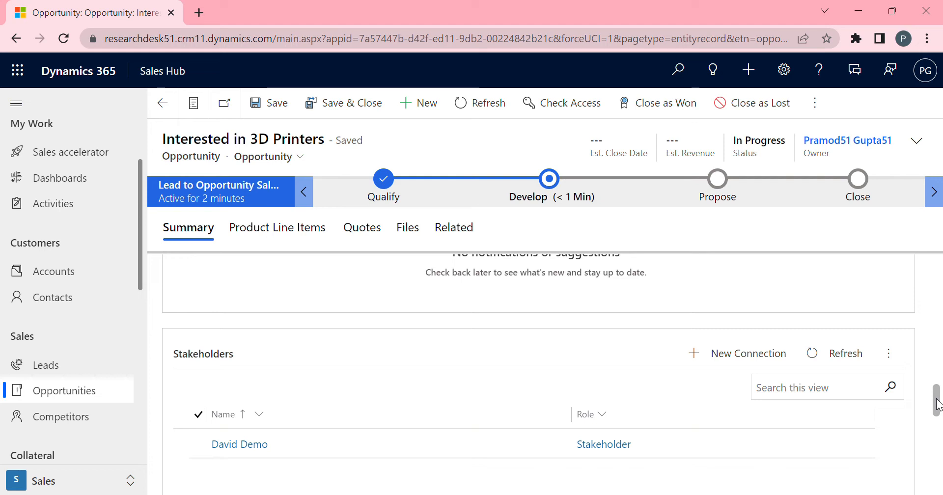
drag(937, 404, 938, 267)
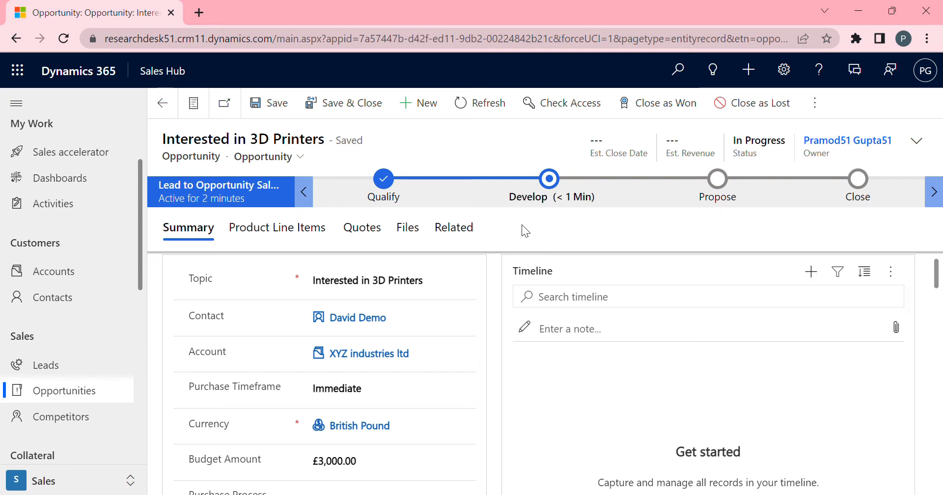
click(288, 236)
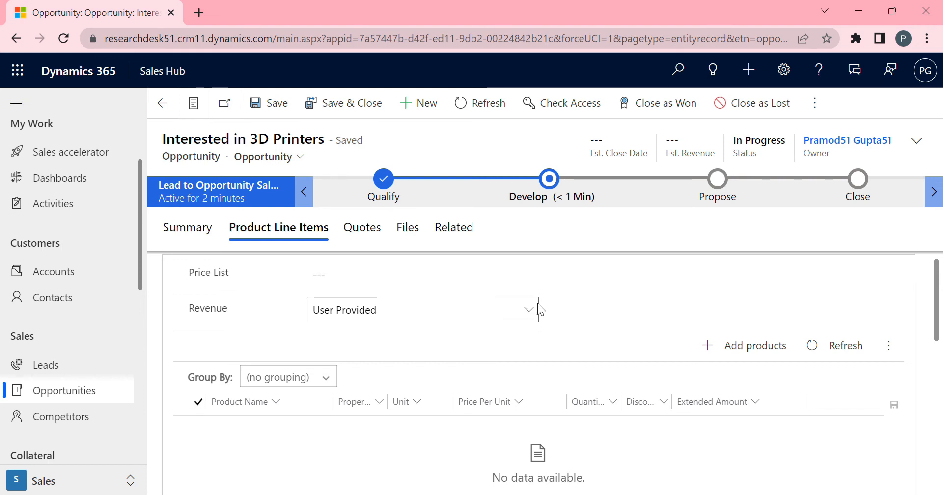
click(746, 349)
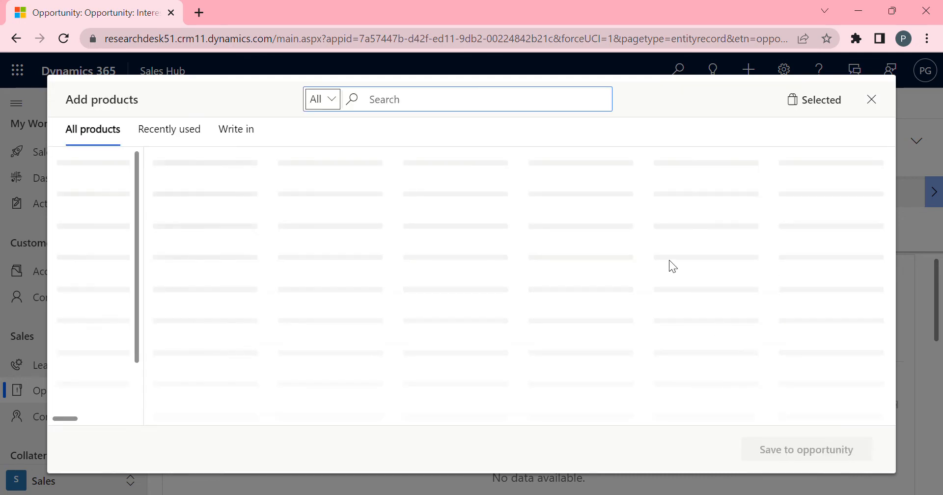
- Search the available products for "3d" and clear the search term
click(462, 109)
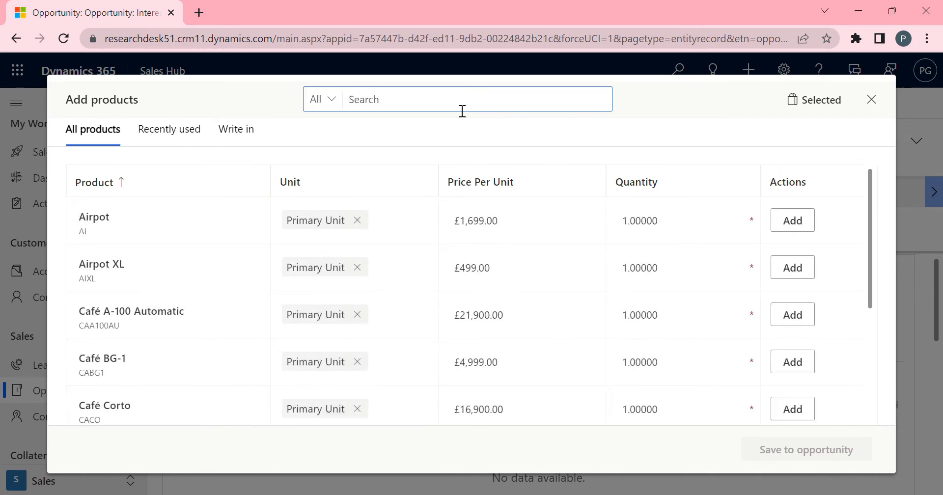
text(3d)
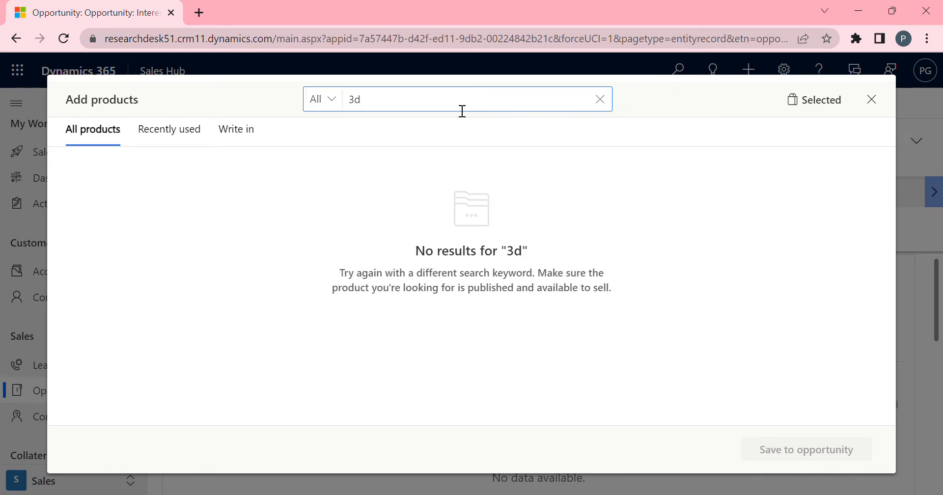
key(BackSpace)
key(BackSpace)
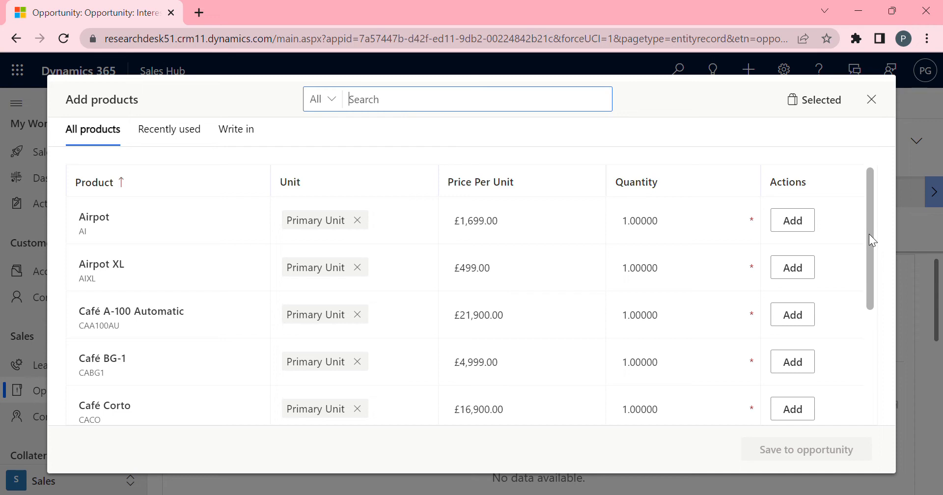
- Create a write-in product named "3D Printer" for the opportunity
click(235, 129)
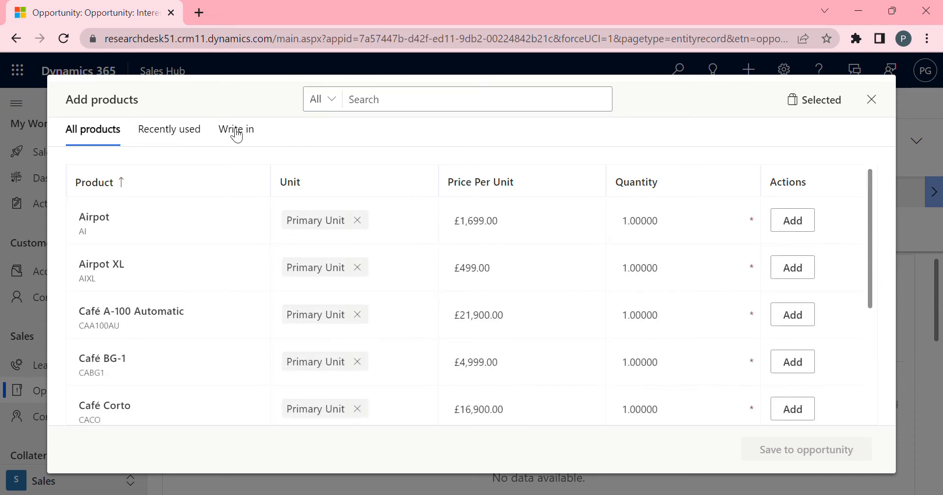
click(236, 132)
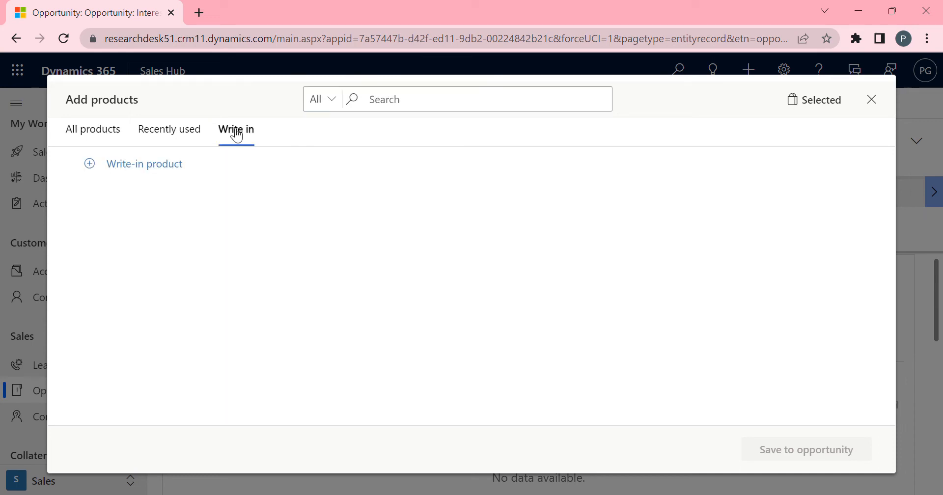
click(150, 164)
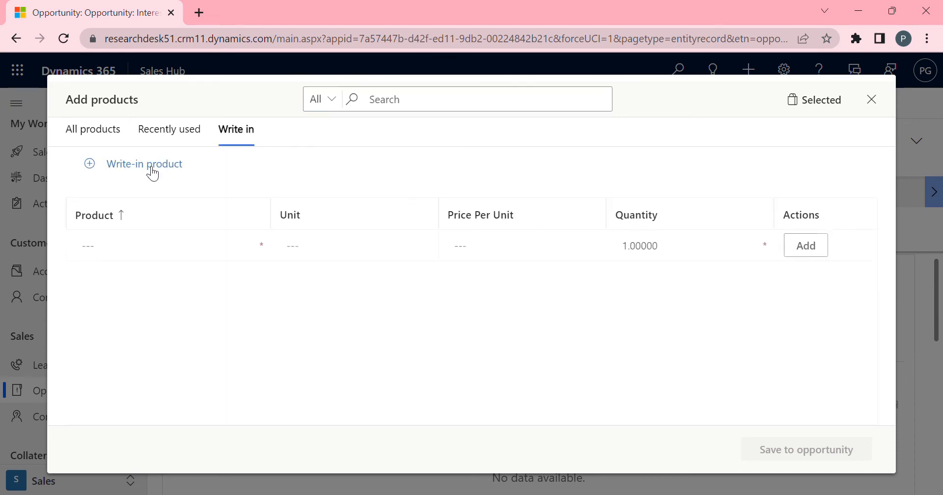
click(223, 251)
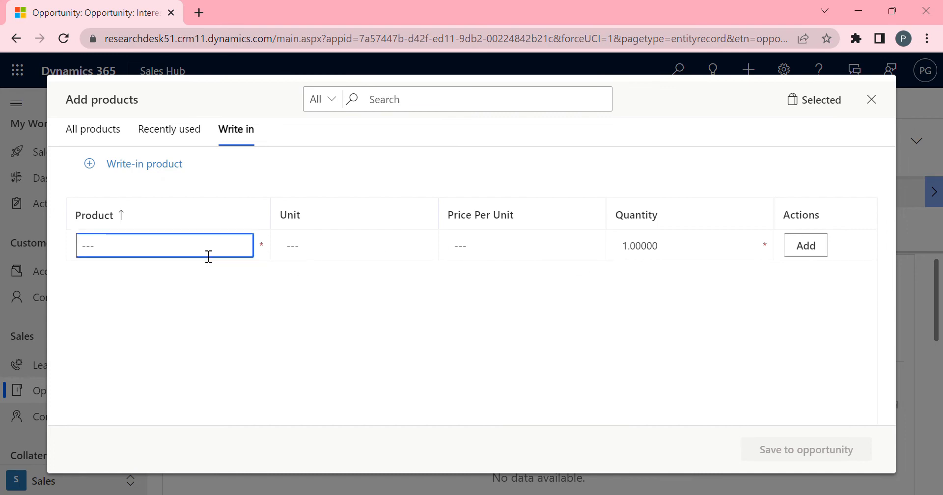
text(3D Printer)
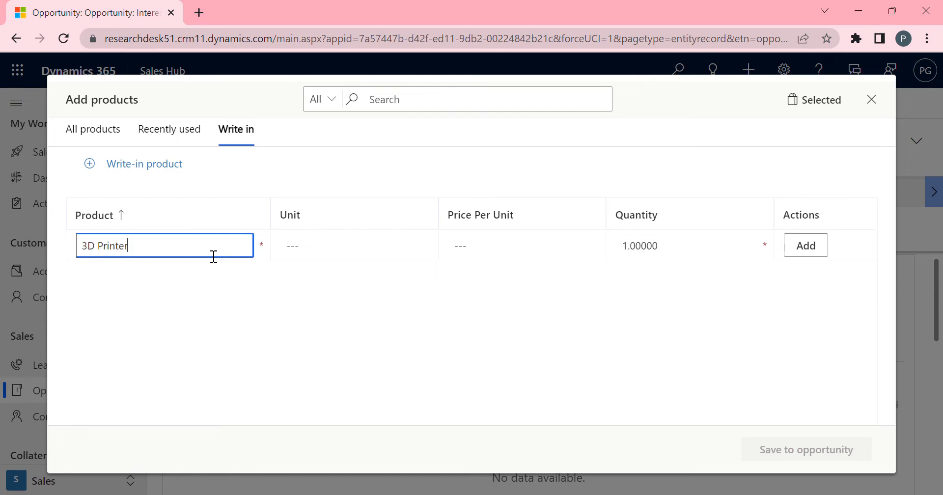
- Set the 3D Printer's price per unit to £1,000, add it to the selection and save it to the opportunity
click(319, 248)
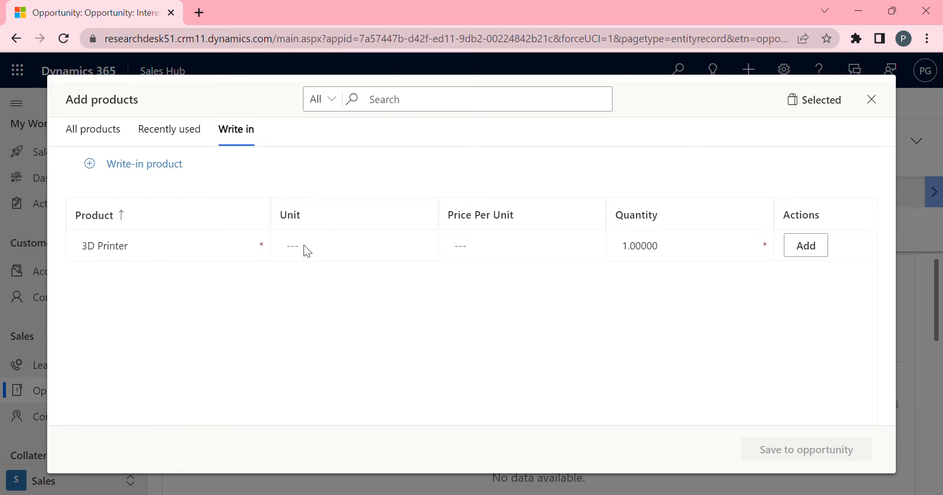
click(495, 255)
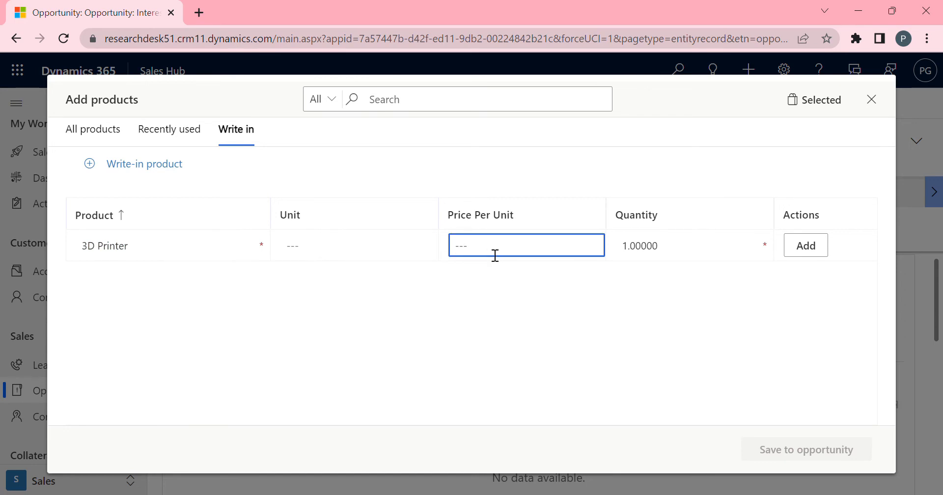
text(1000)
key(Return)
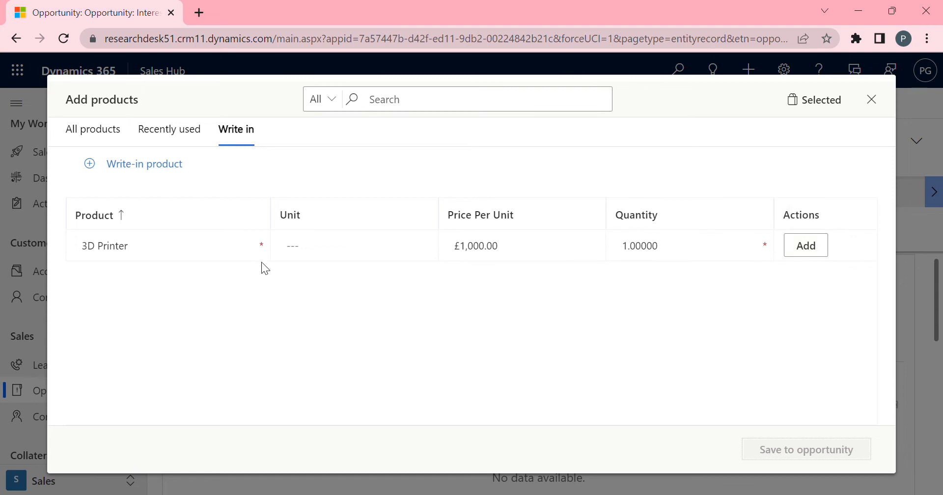
click(815, 250)
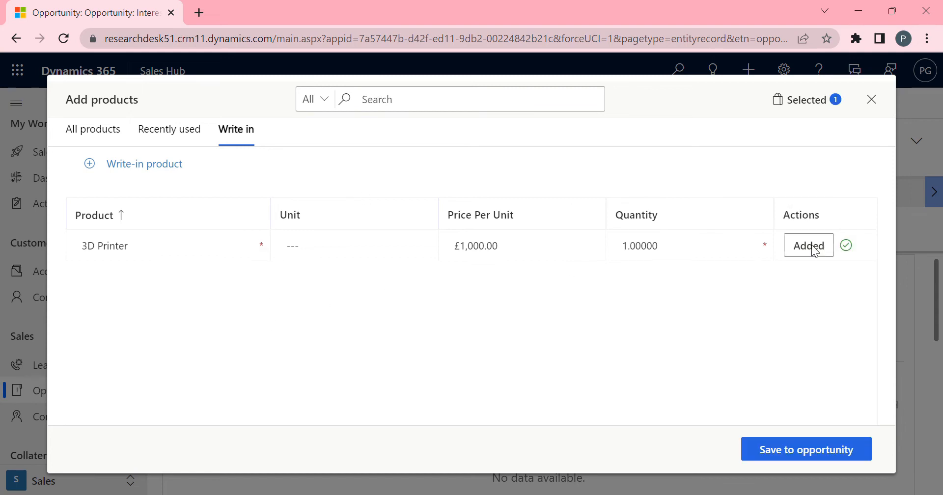
click(814, 450)
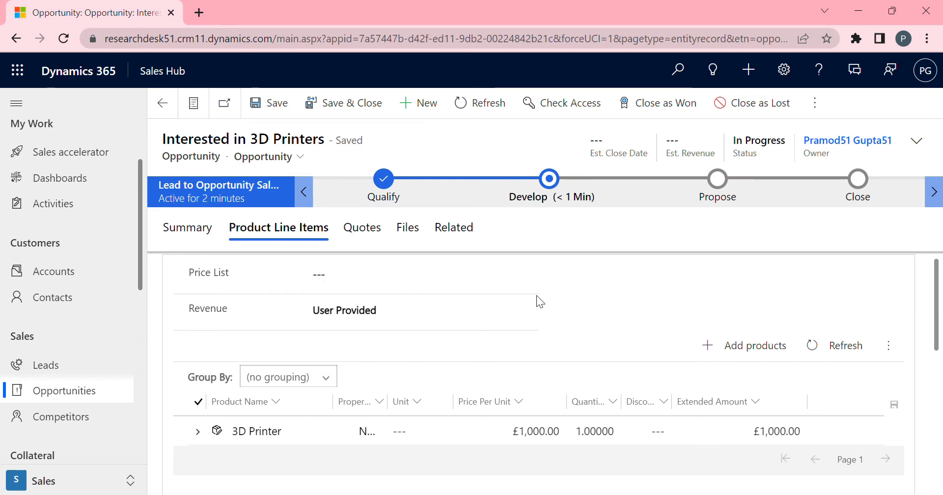
- Set the opportunity's price list to Contoso Coffee Price List
click(528, 273)
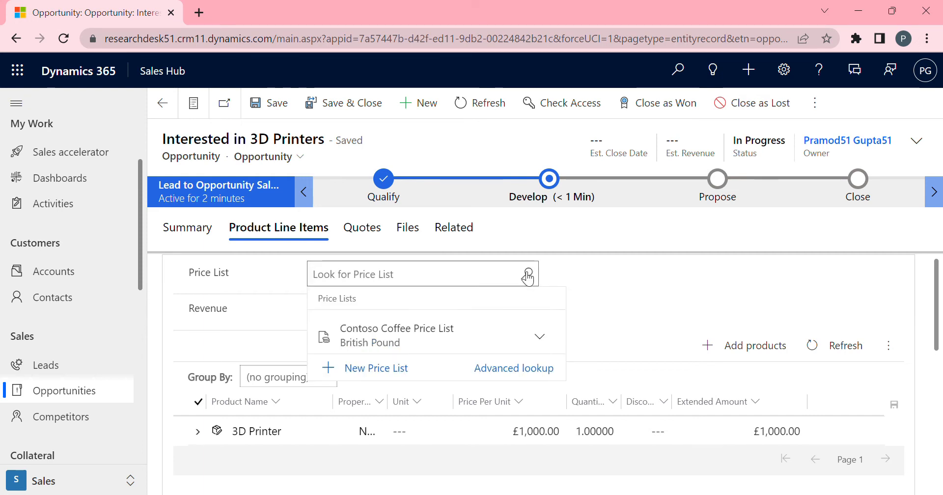
click(434, 339)
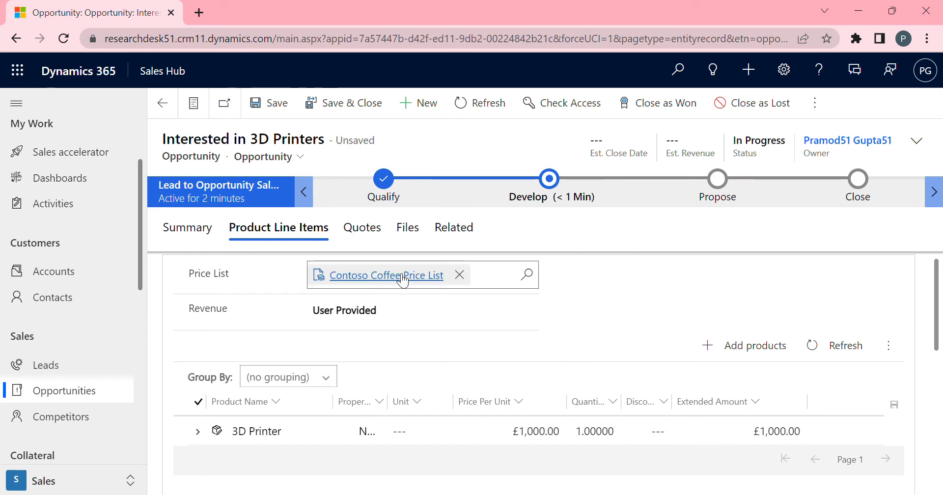
click(629, 300)
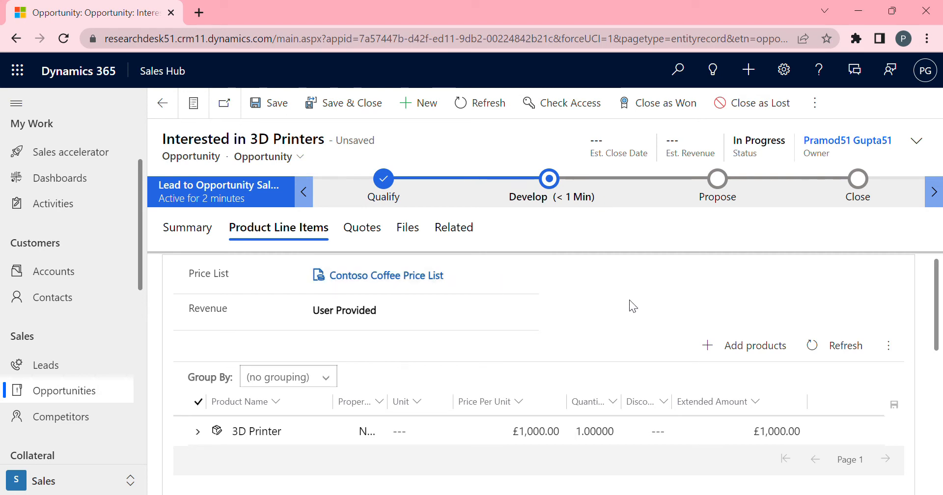
- Create a new quote from the Interested in 3D Printers opportunity and dismiss the notification
drag(934, 310, 936, 214)
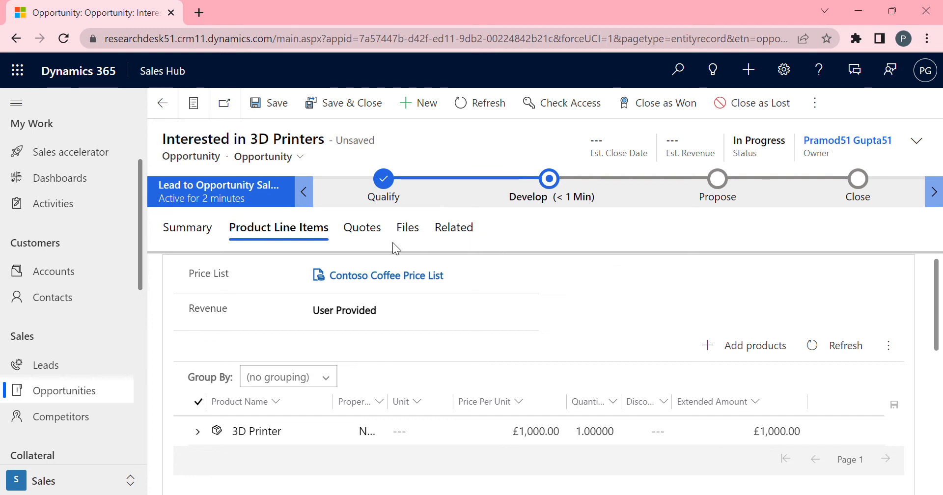
click(367, 231)
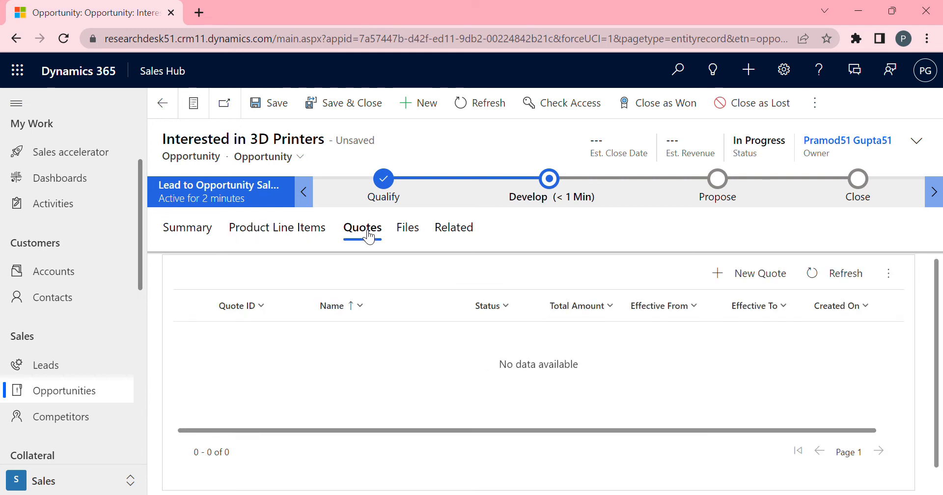
click(729, 285)
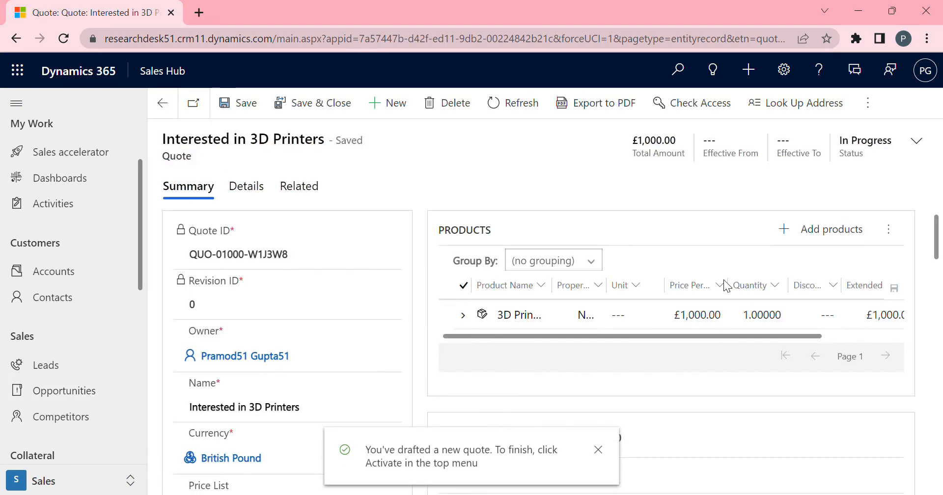
click(597, 449)
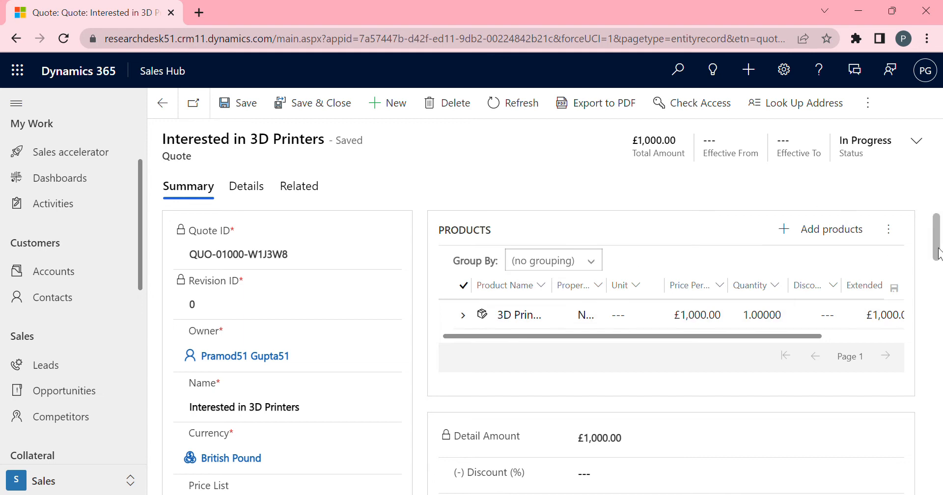
- Set the quote's shipping method to Postal Mail, payment terms to Net 30 and freight terms to FOB, and save the quote
drag(936, 252, 942, 315)
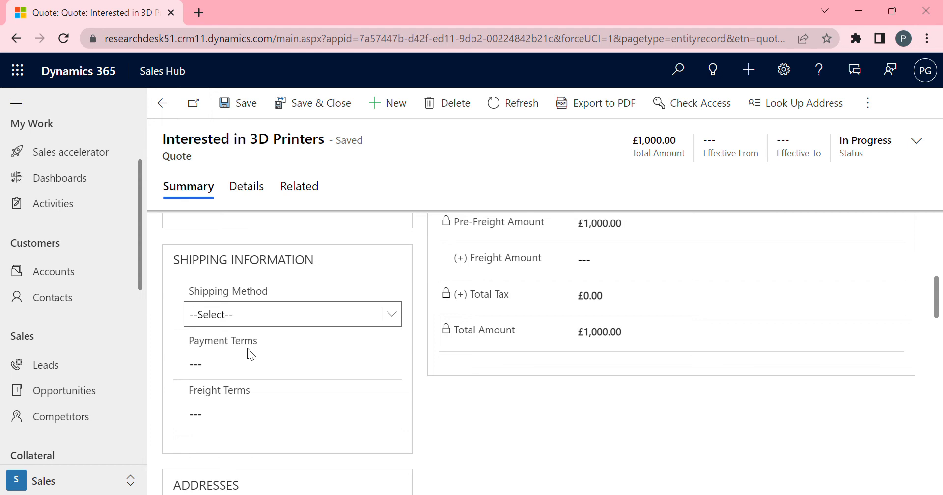
click(220, 403)
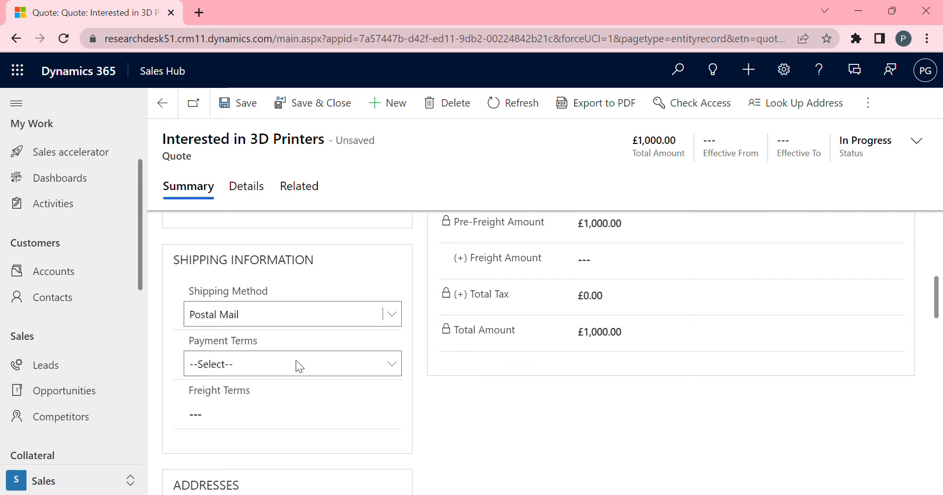
click(307, 359)
click(258, 398)
click(273, 411)
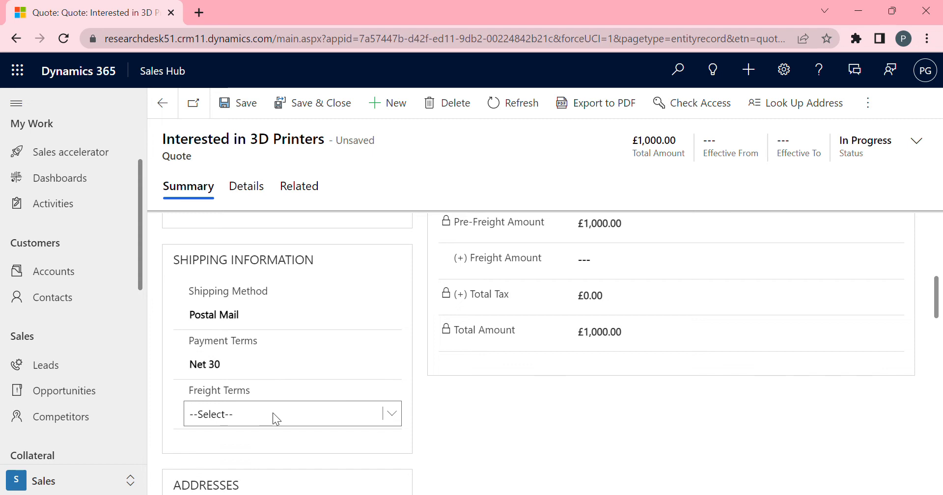
key(Down)
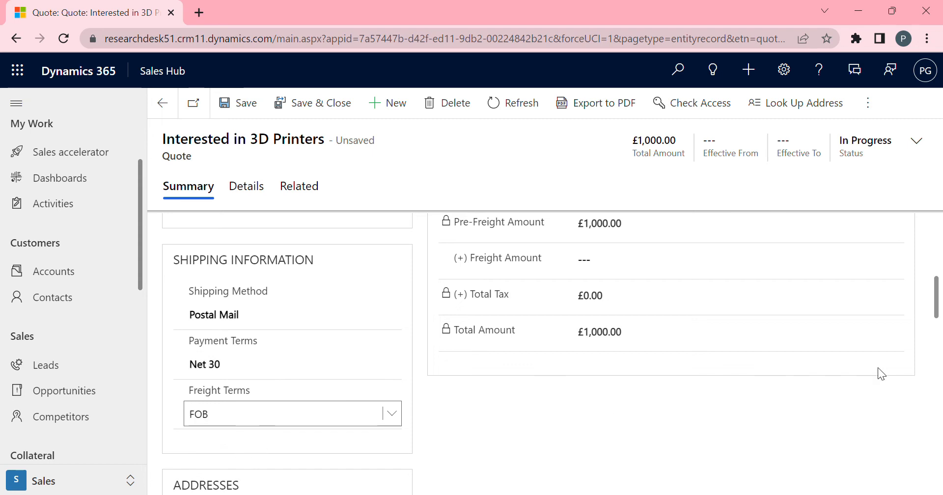
drag(937, 314, 937, 358)
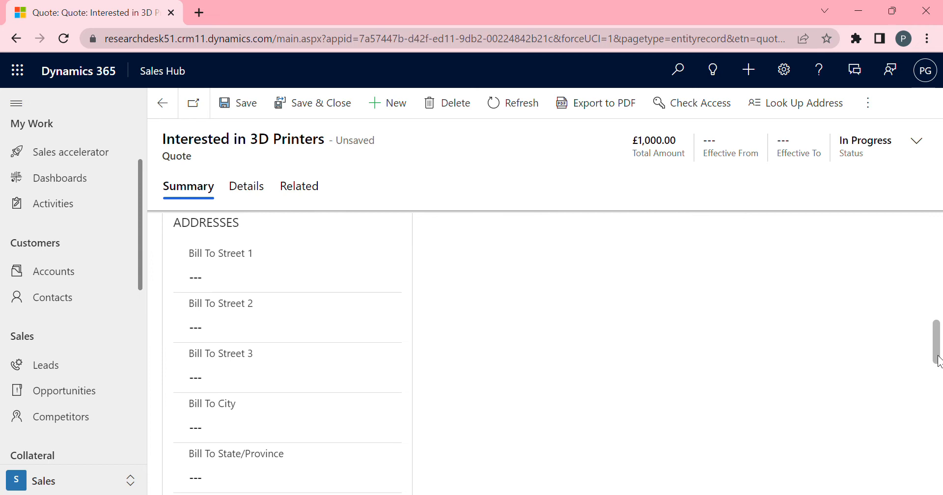
click(302, 287)
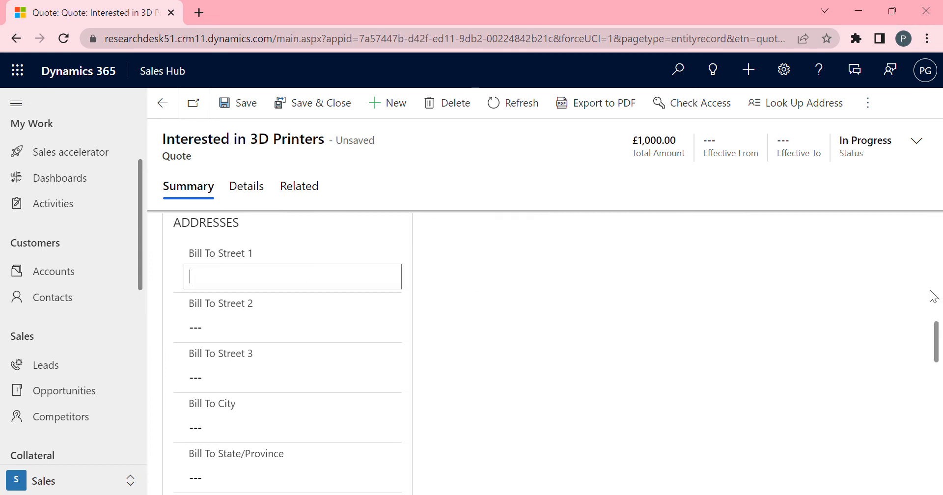
drag(938, 351, 940, 238)
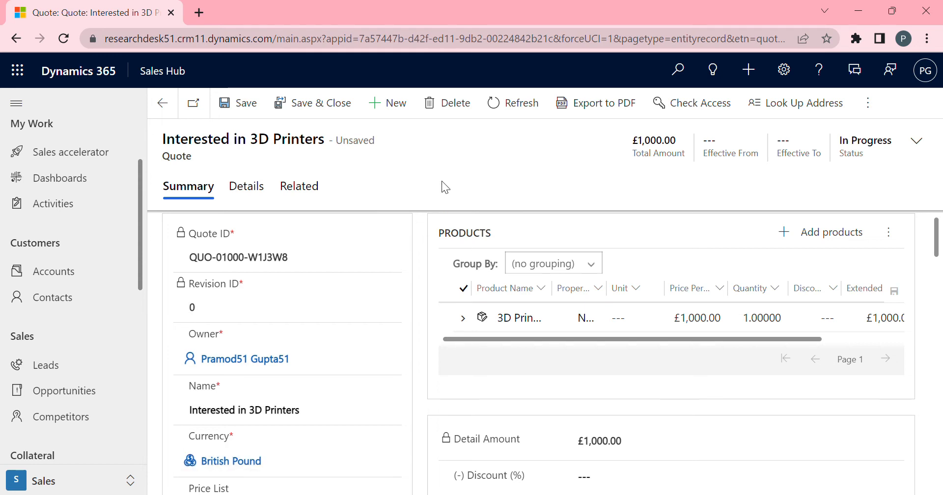
click(246, 116)
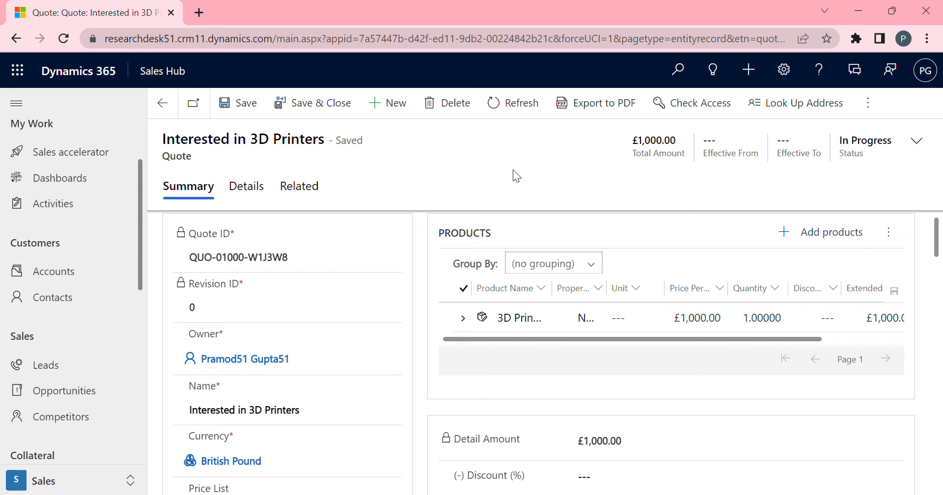
- Generate the quote's PDF with the Quote Summary template and email it to XYZ industries ltd
click(600, 113)
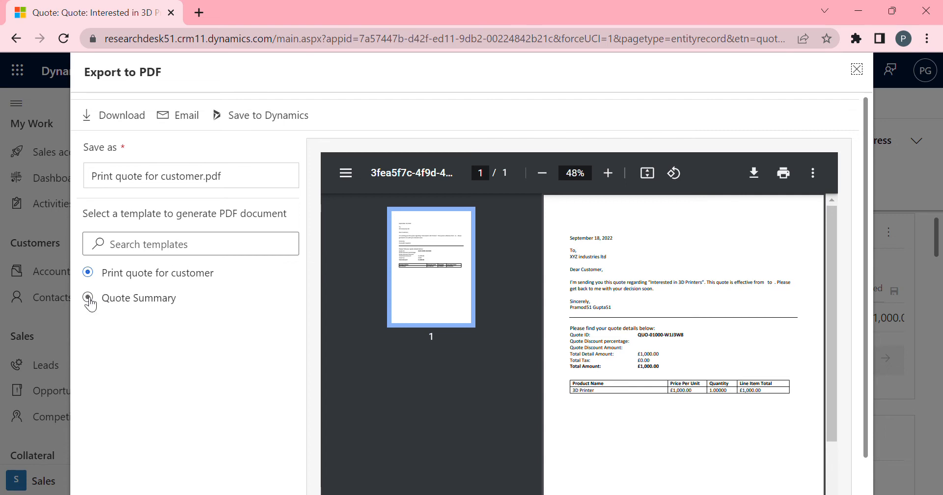
click(87, 297)
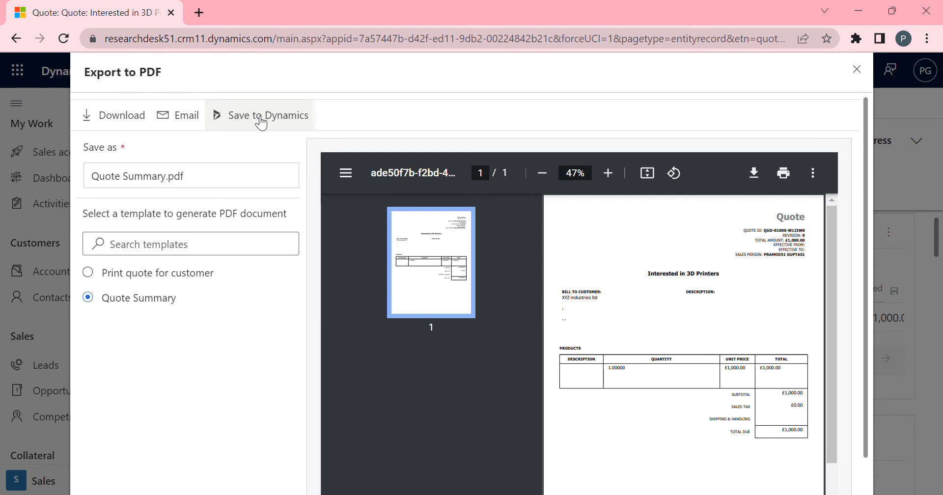
click(187, 118)
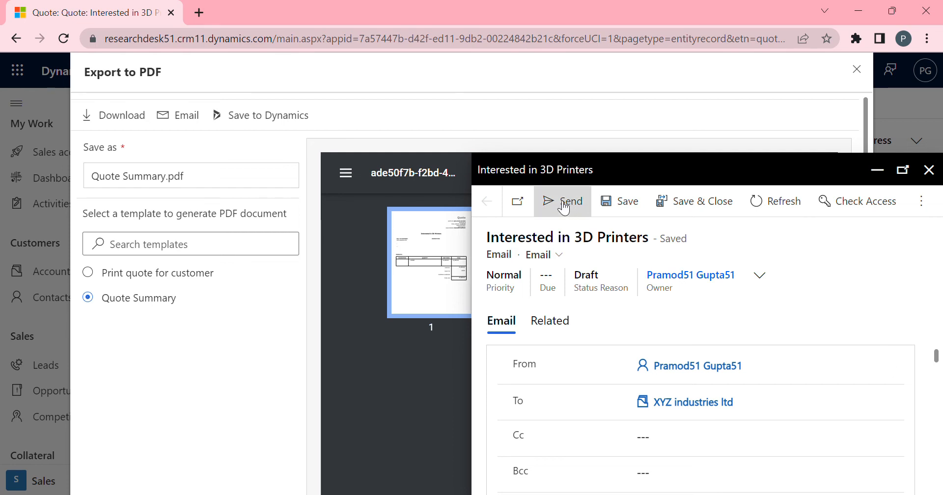
drag(679, 167, 639, 130)
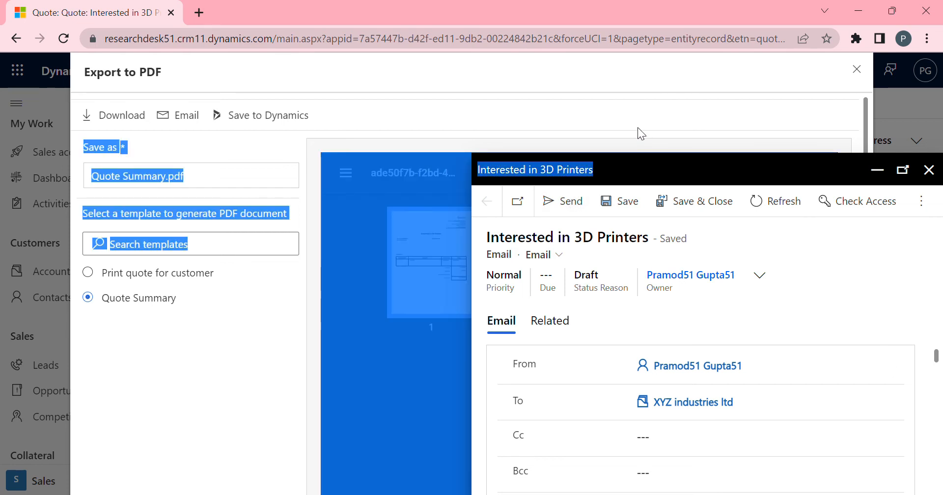
click(660, 161)
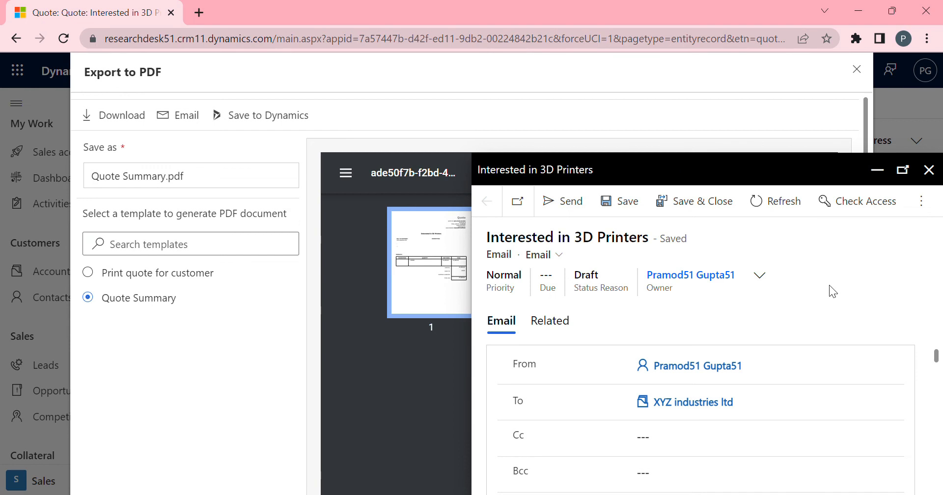
click(558, 204)
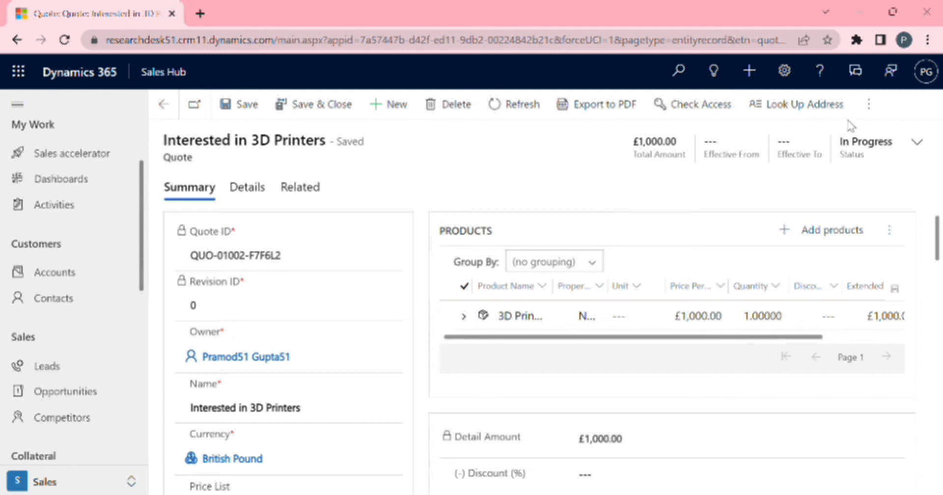
- Activate the drafted Interested in 3D Printers quote and dismiss the notification
click(875, 115)
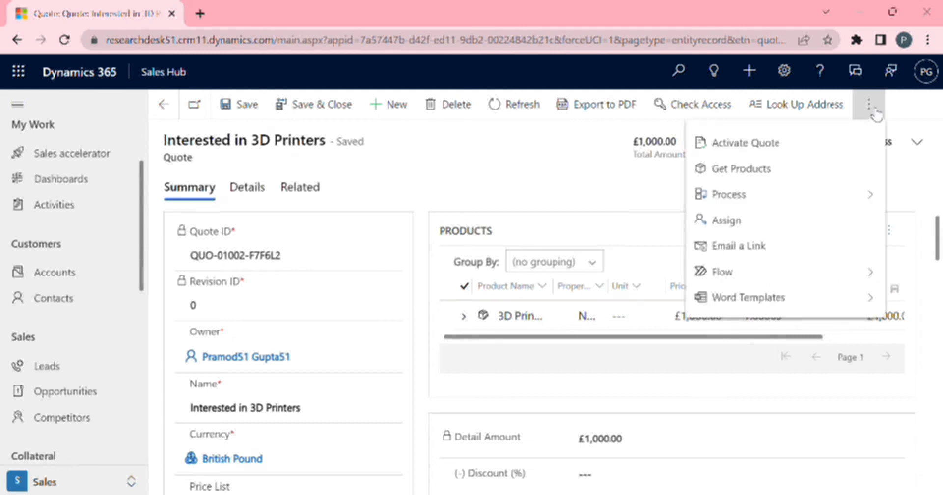
click(765, 146)
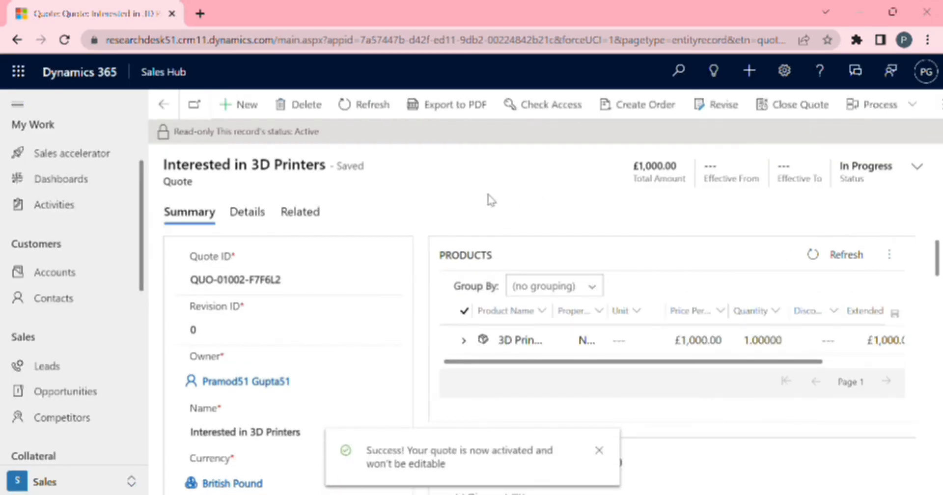
click(600, 451)
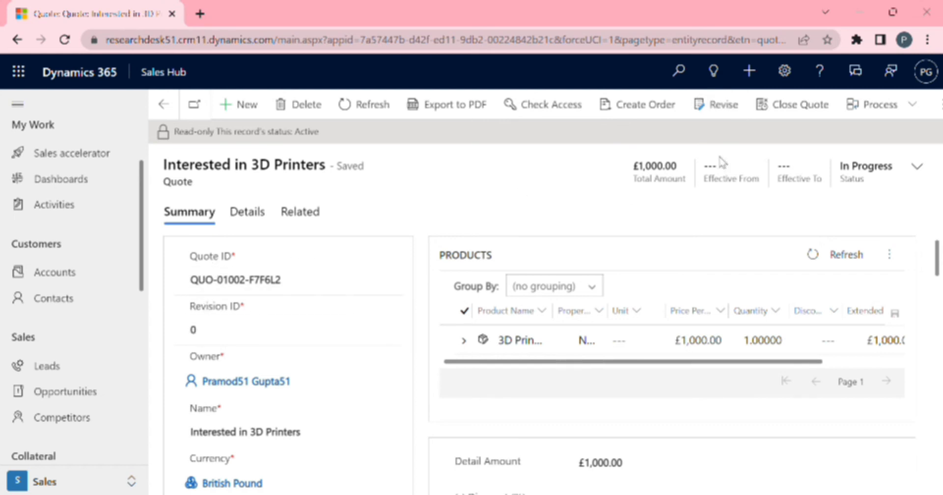
- Revise the activated quote to get an editable revision and dismiss the notification
click(716, 112)
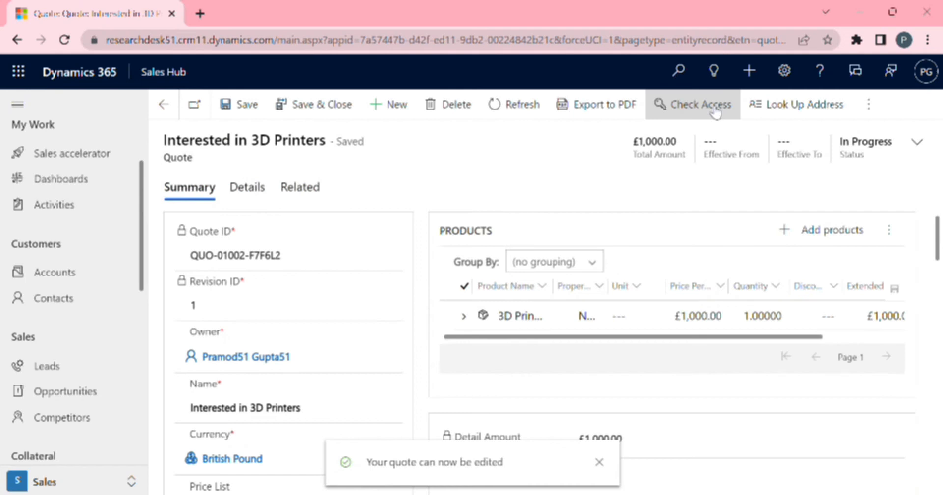
click(599, 463)
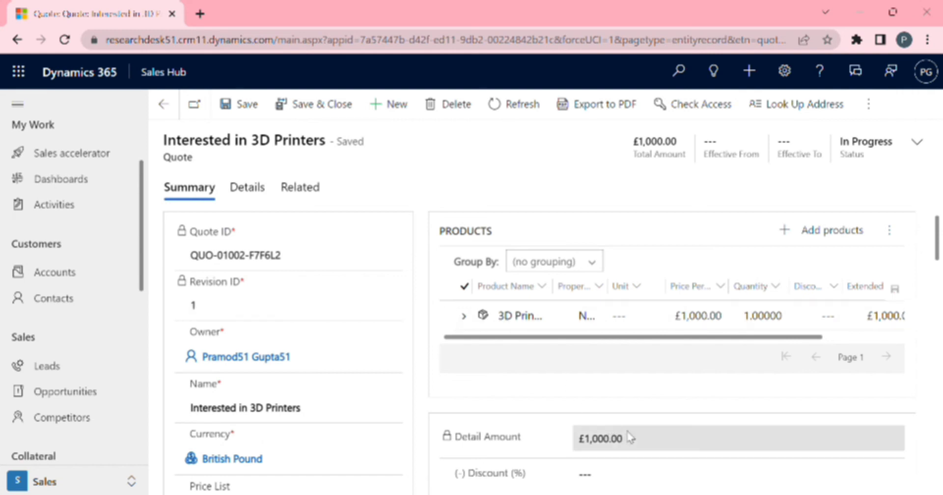
drag(937, 262, 935, 240)
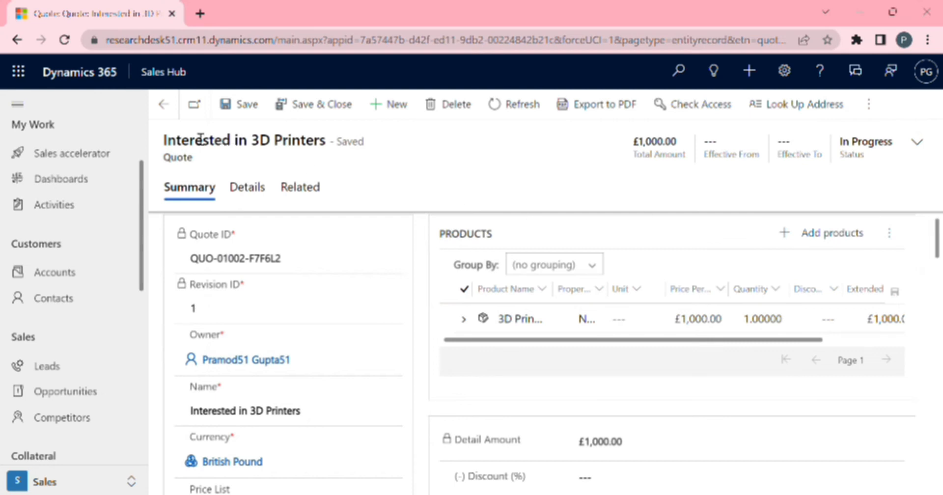
- Return to the opportunity, mark all four Propose stage tasks from Identify Sales Team to Present Proposal as completed, and save
click(167, 107)
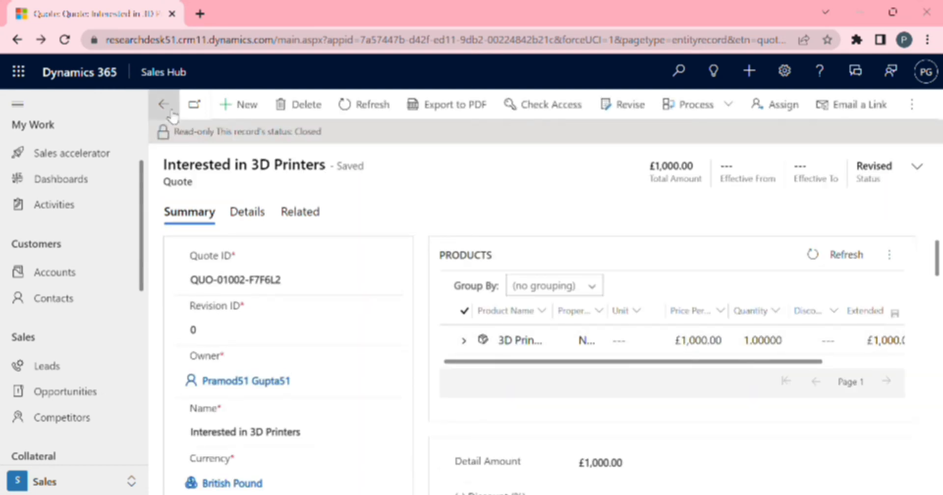
click(169, 111)
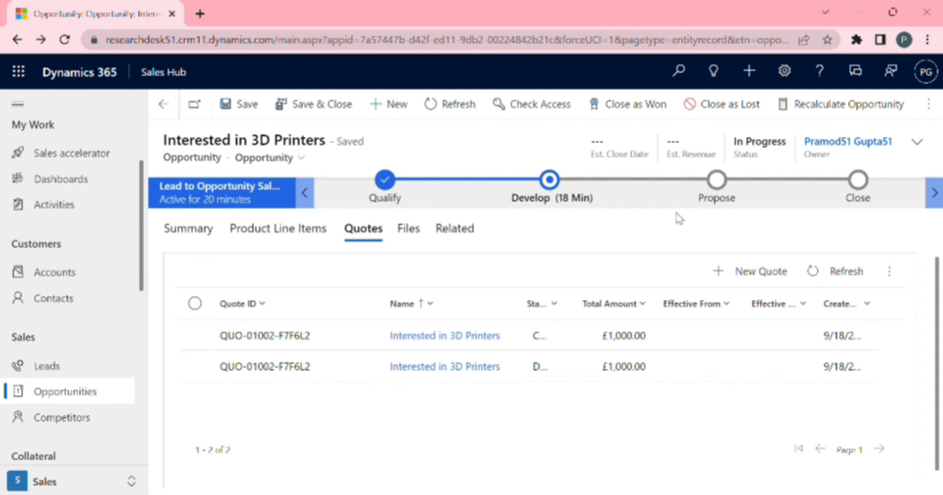
click(717, 184)
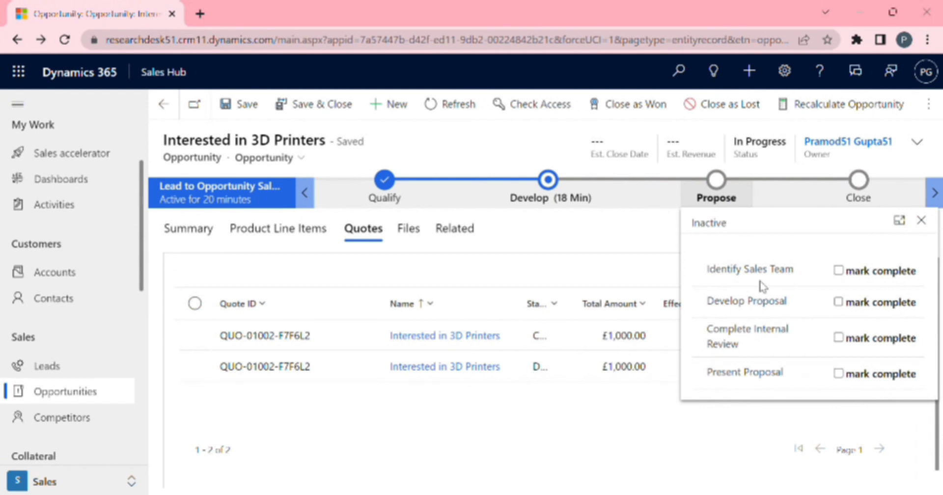
click(838, 271)
click(837, 303)
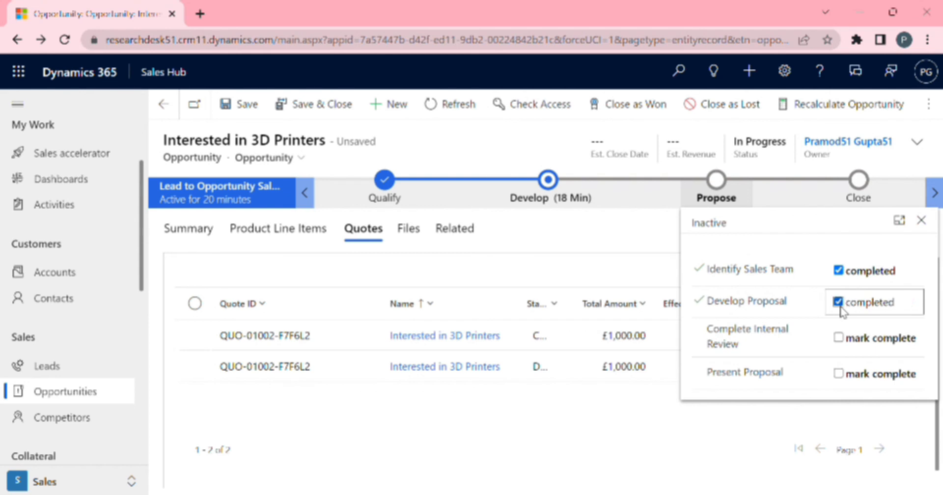
click(838, 338)
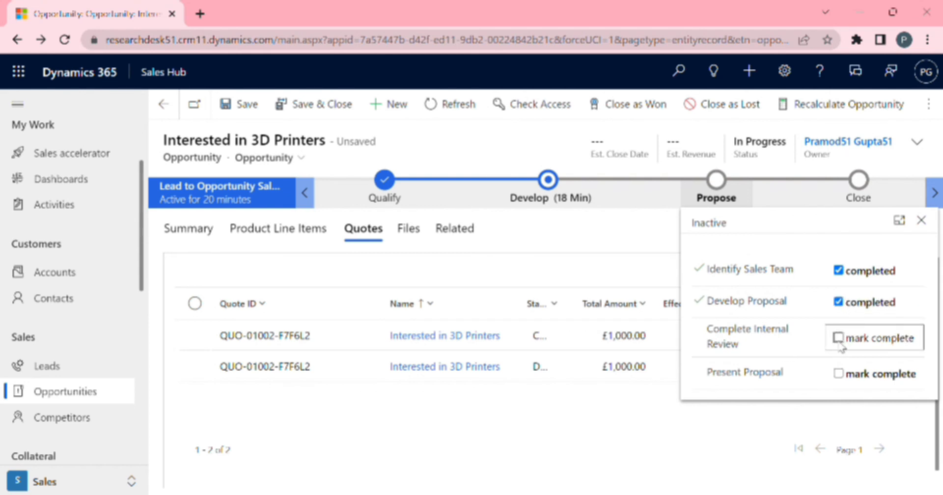
click(837, 373)
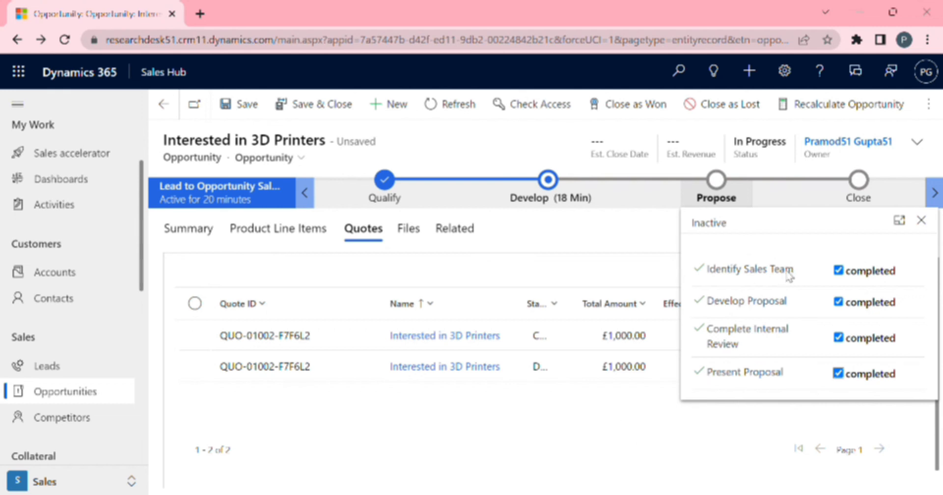
click(613, 435)
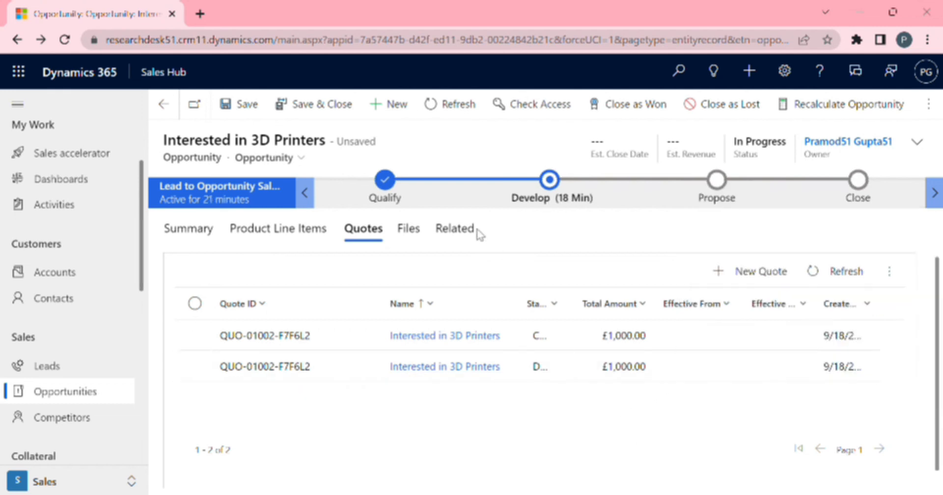
click(245, 104)
click(718, 183)
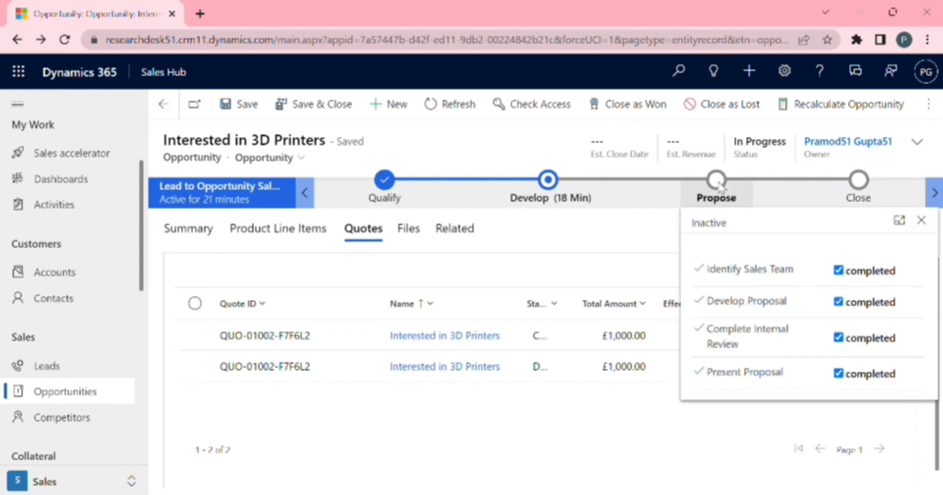
click(646, 234)
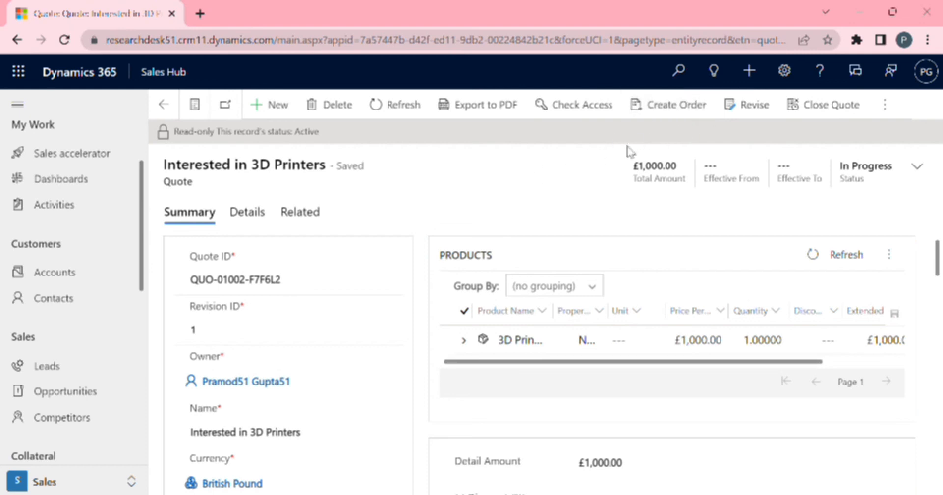
- Create an order from the active quote revision with status reason Won, closing the opportunity and calculating actual revenue from quotes
click(670, 105)
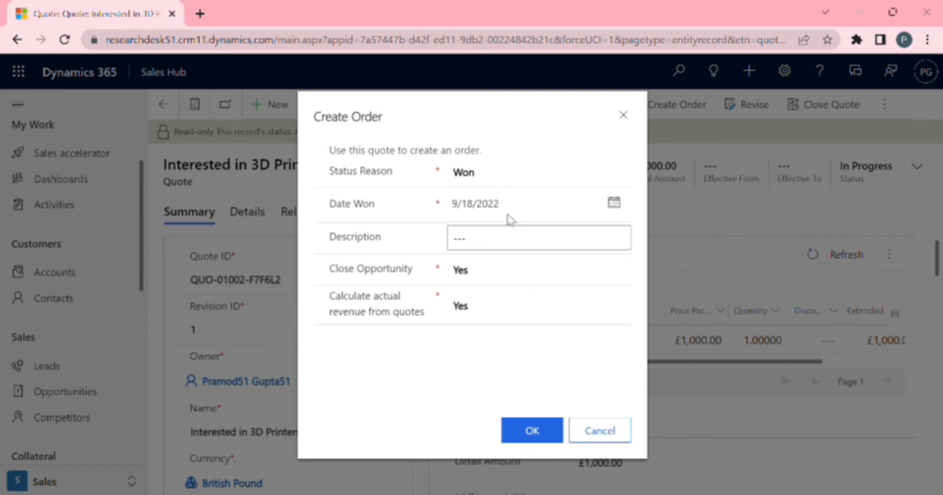
click(543, 436)
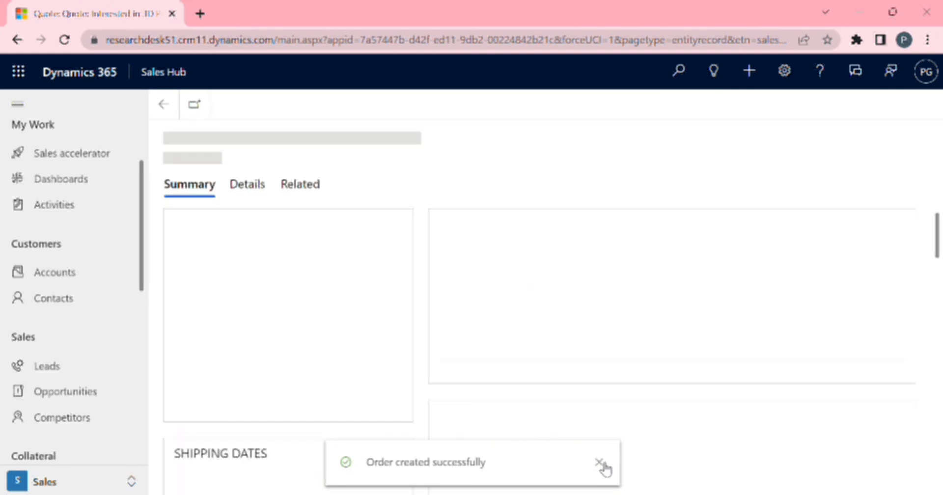
- Dismiss the order notification and fulfill the Interested in 3D Printers order with status reason Complete and date fulfilled 9/18/2022
click(602, 464)
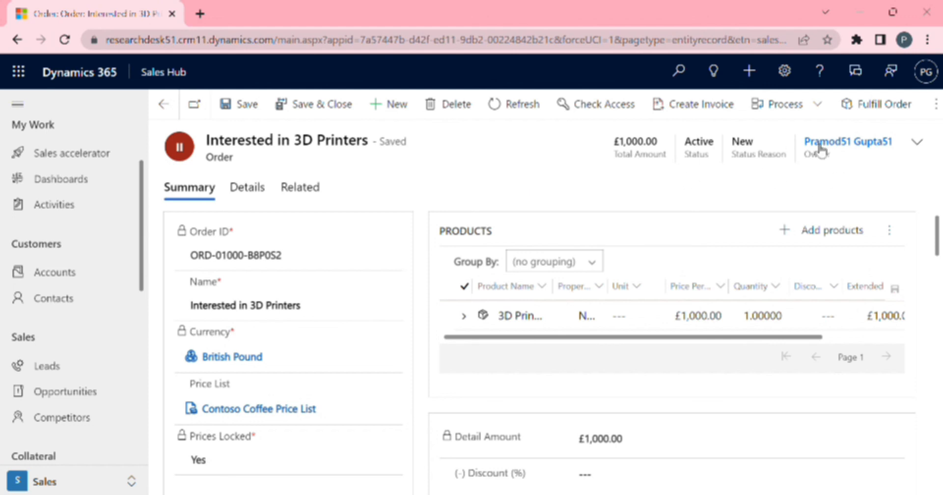
click(896, 112)
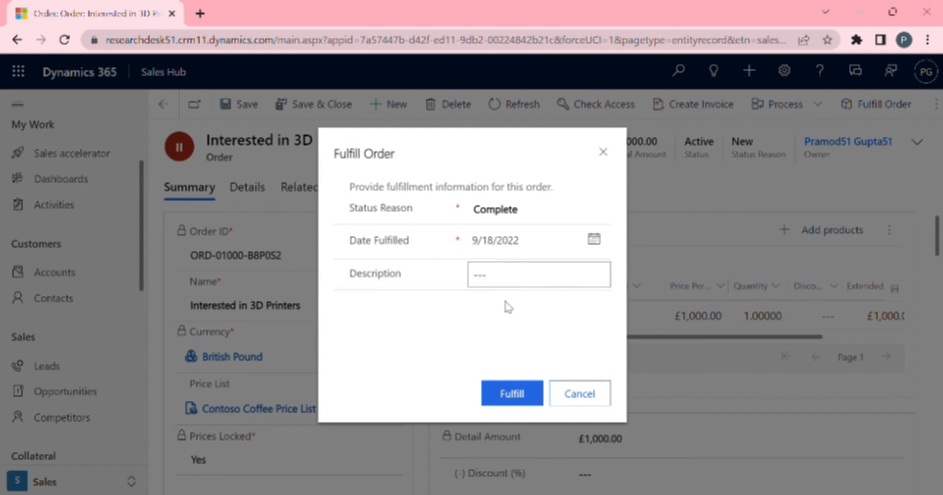
click(508, 393)
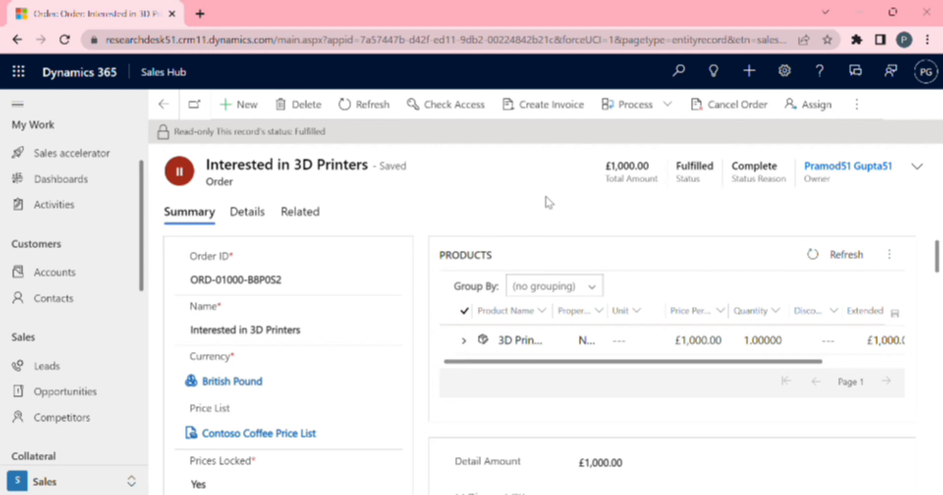
- Create an invoice from the fulfilled order and mark that invoice as paid with status reason Complete
click(553, 111)
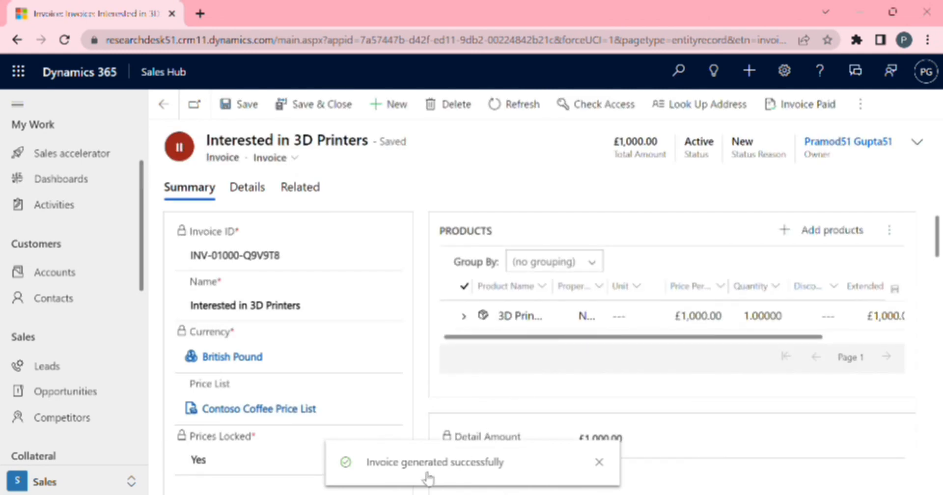
click(599, 463)
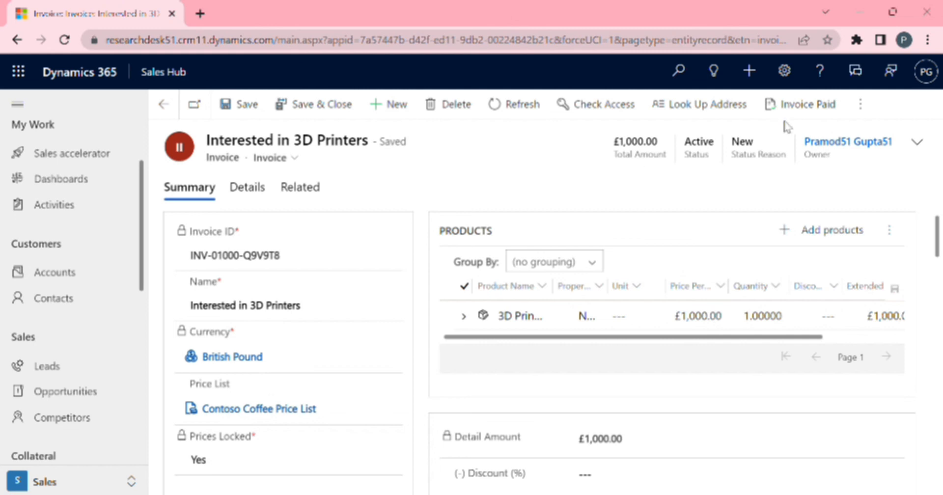
click(806, 108)
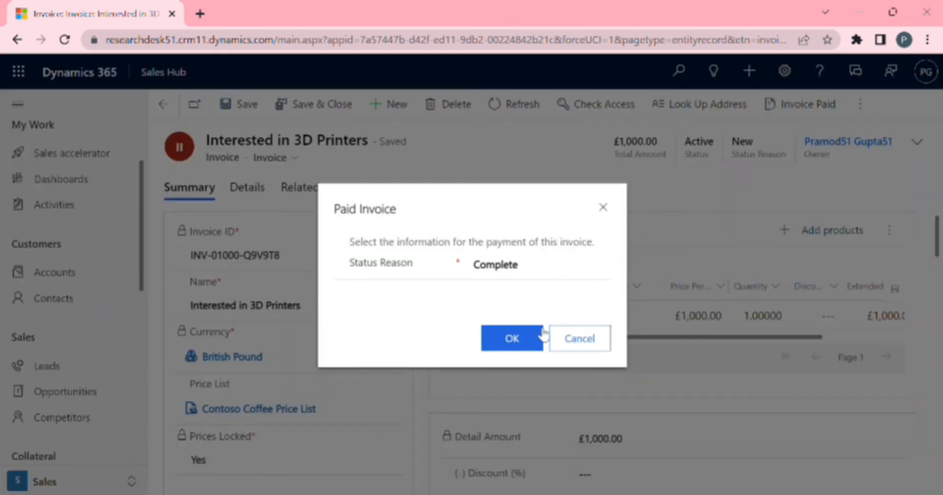
click(515, 347)
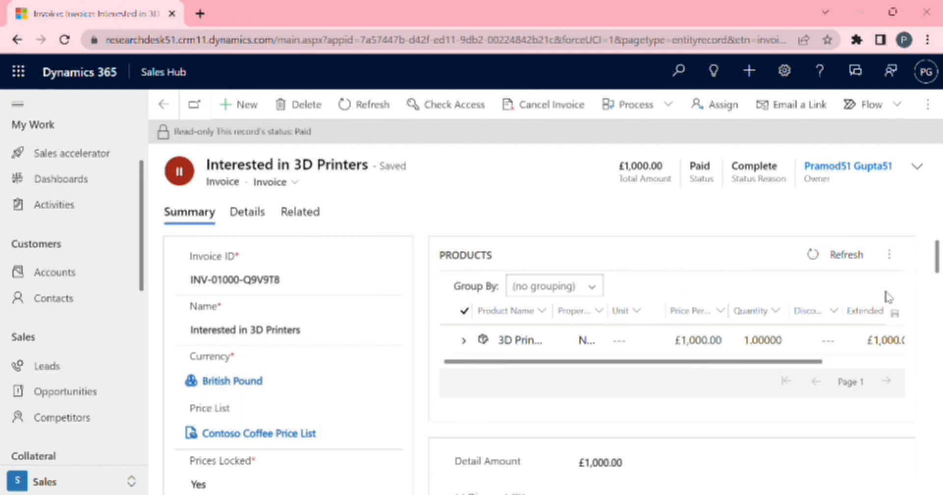
drag(935, 263, 935, 120)
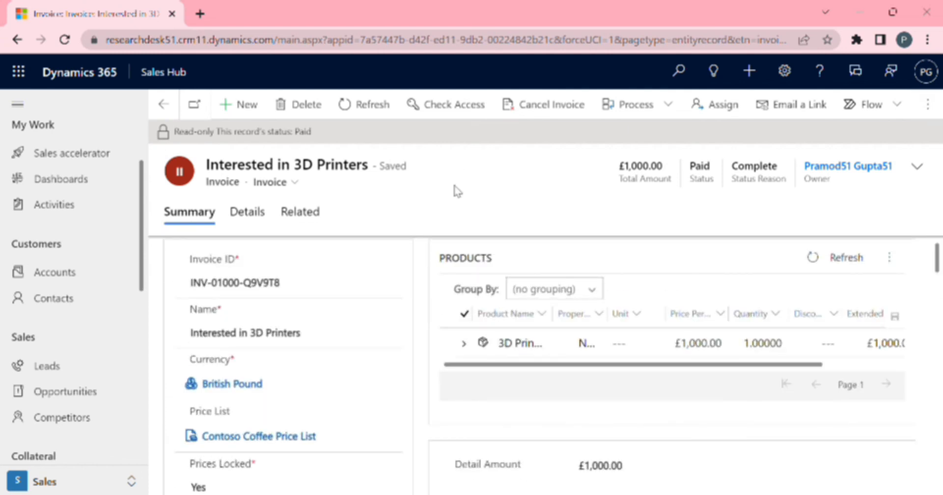
- Search My Open Opportunities for the contact's first name, and clear the search
click(81, 401)
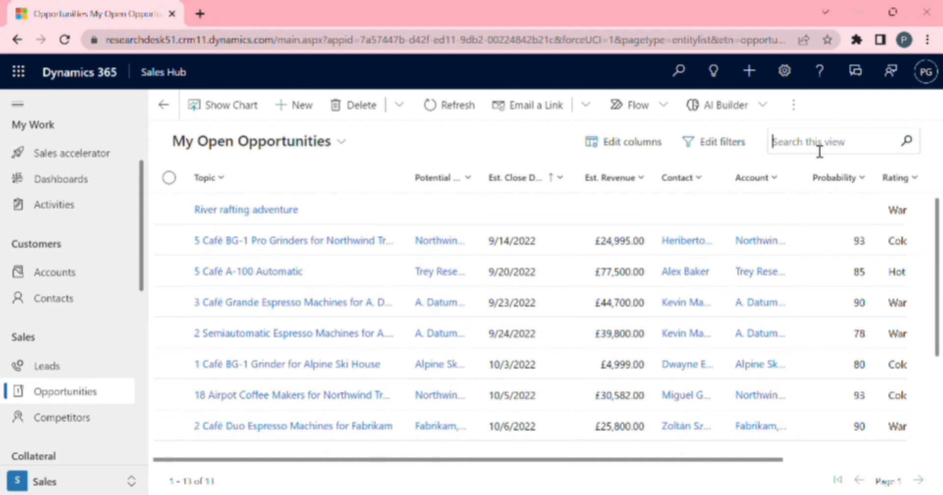
text(david)
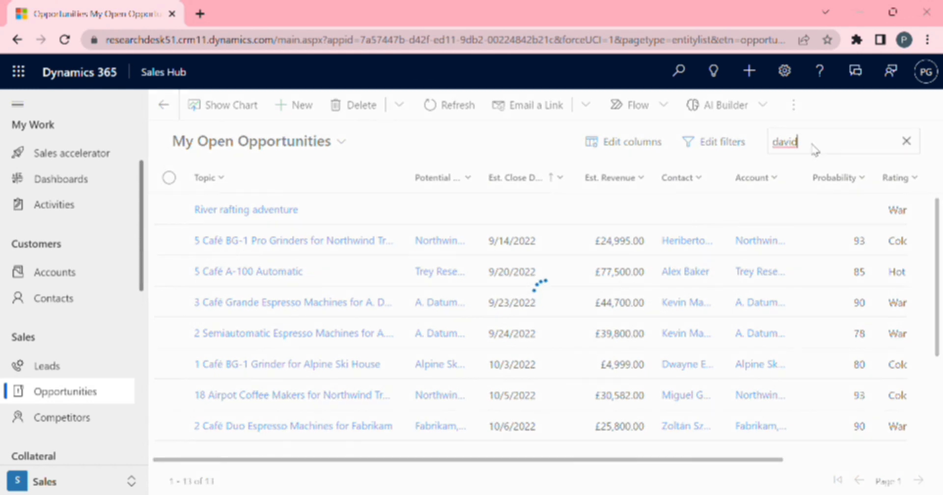
key(BackSpace)
key(BackSpace)
key(BackSpace)
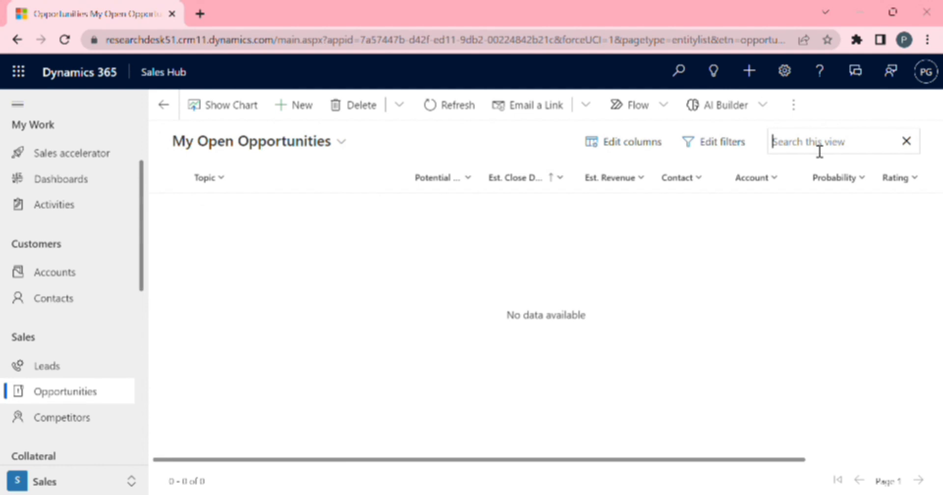
- Switch to the Closed Opportunities view, open the Interested in 3D Printers opportunity and inspect its Propose stage
click(343, 143)
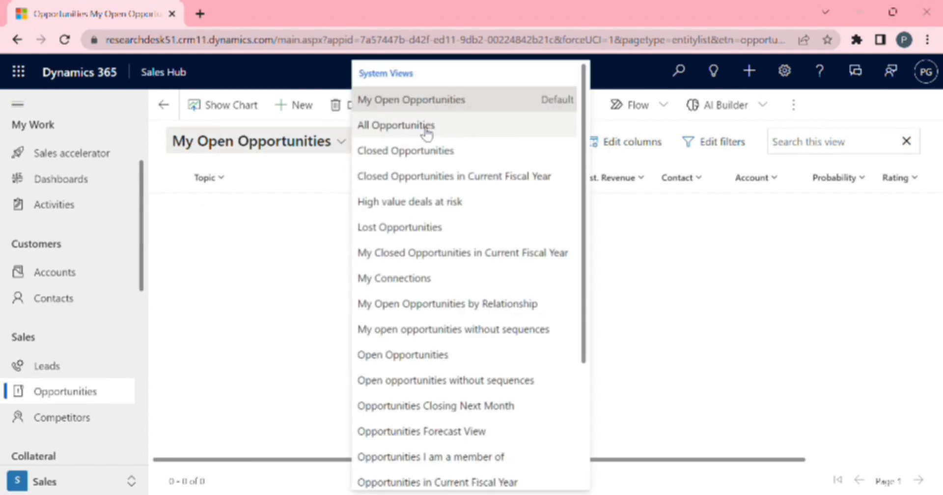
click(424, 156)
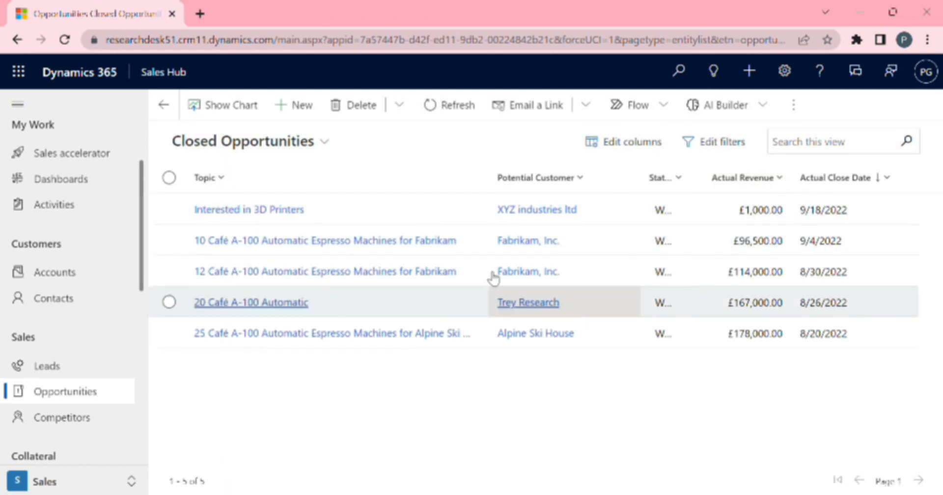
click(267, 211)
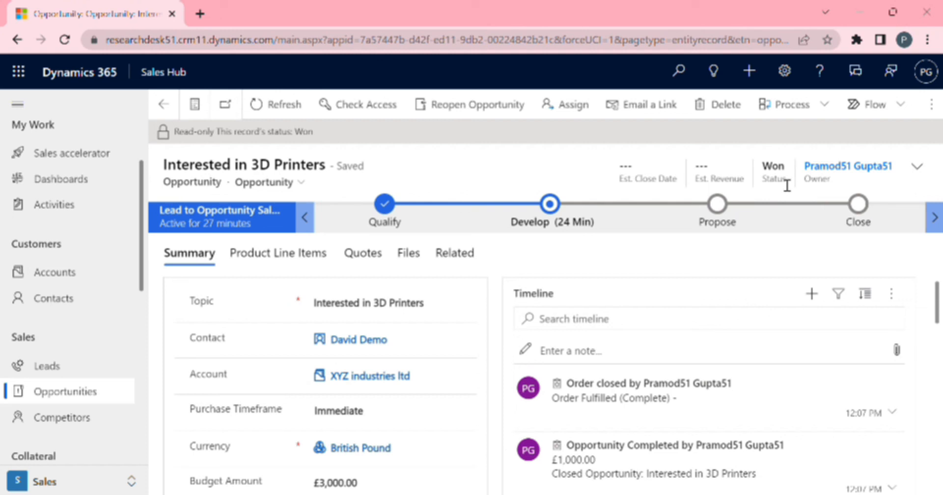
click(716, 210)
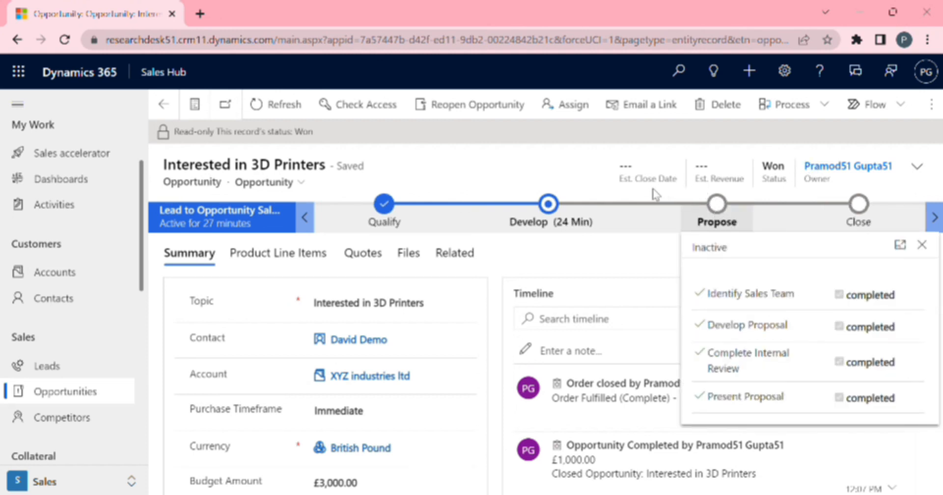